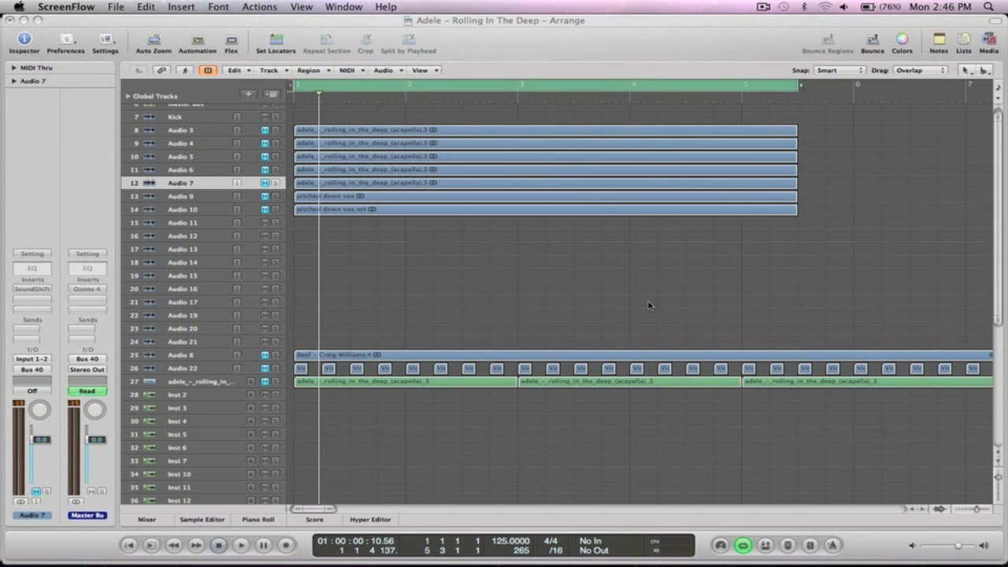
Unmute the Beef beat on Audio 8, enlarge its track, and zoom out to show bars 1–29.
left_click(649, 305)
key("ctrl+Left")
key("ctrl+Left")
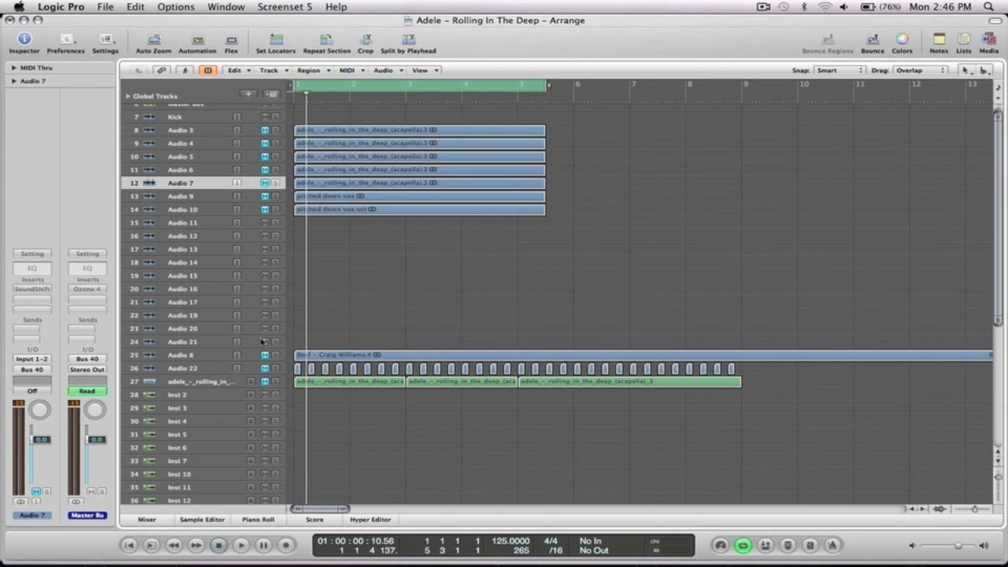
left_click(265, 356)
left_click(208, 359)
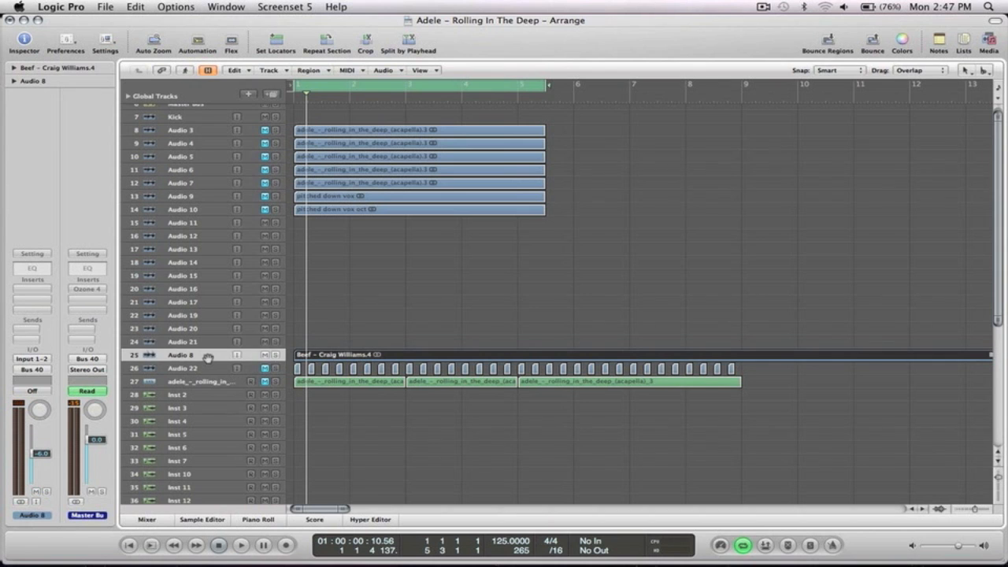
key("ctrl+z")
key("ctrl+Left")
key("ctrl+Left")
key("ctrl+Left")
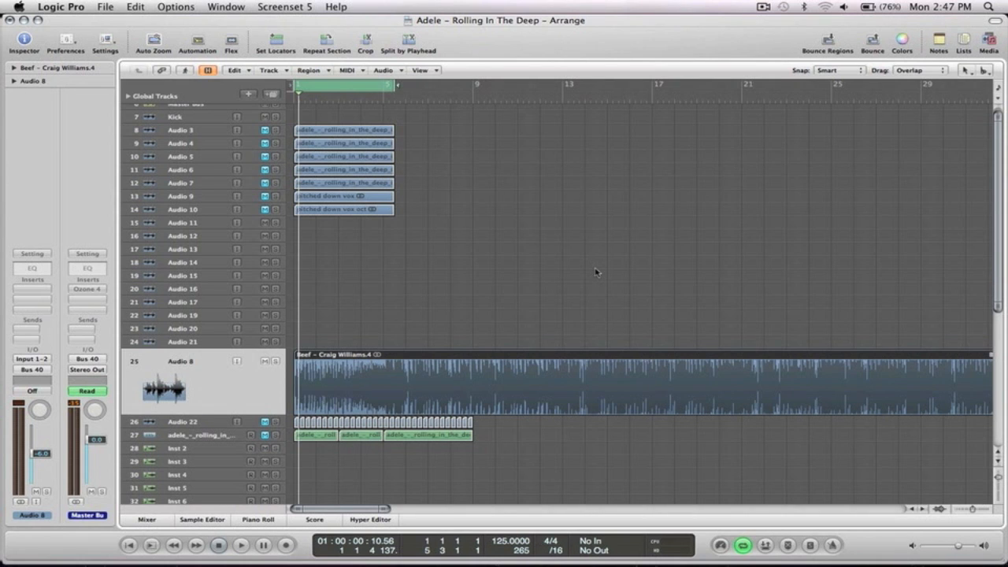
left_click(473, 309)
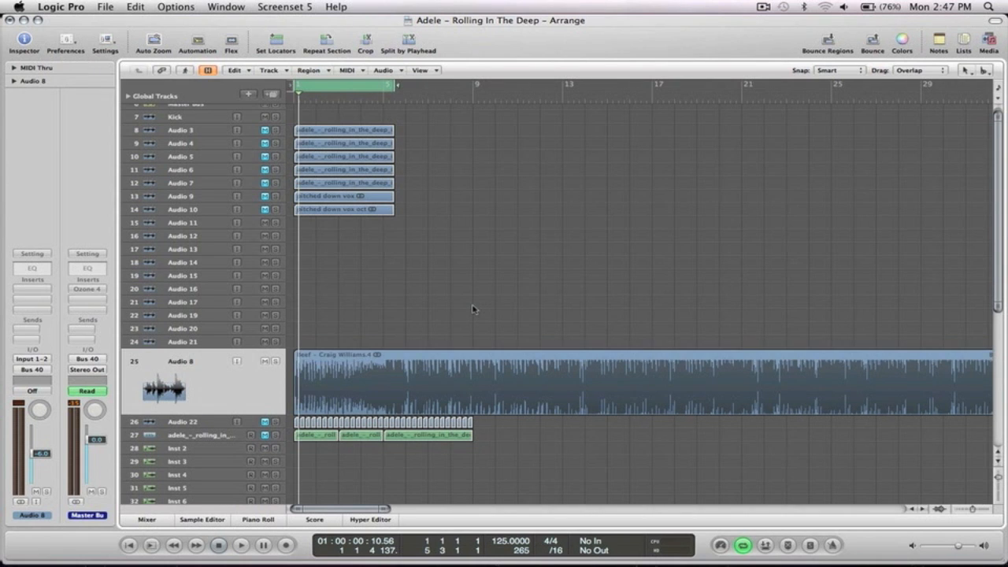
Turn off cycle looping and play the Beef beat from bar 1.
scroll(472, 308, "down", 1)
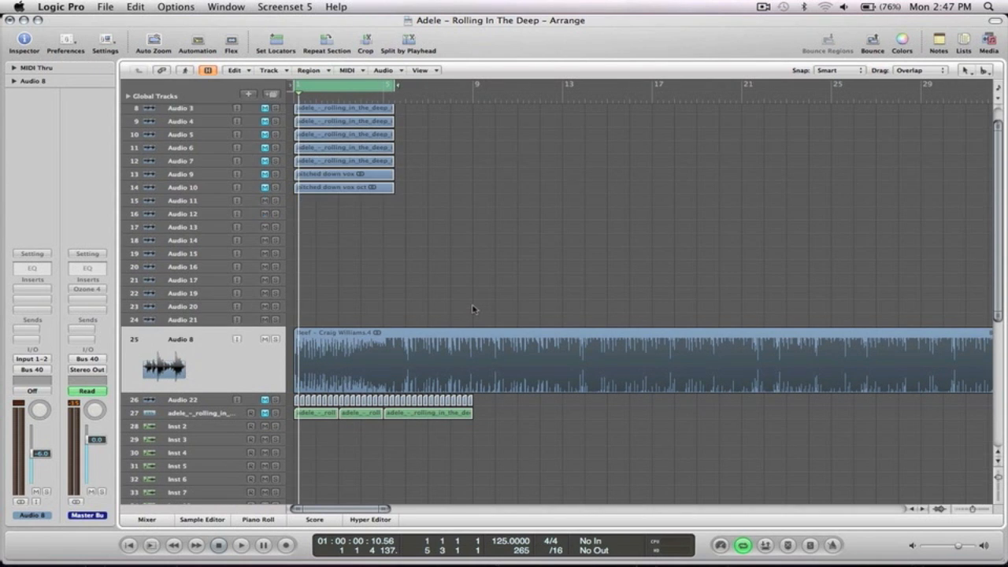
left_click(373, 89)
key("space")
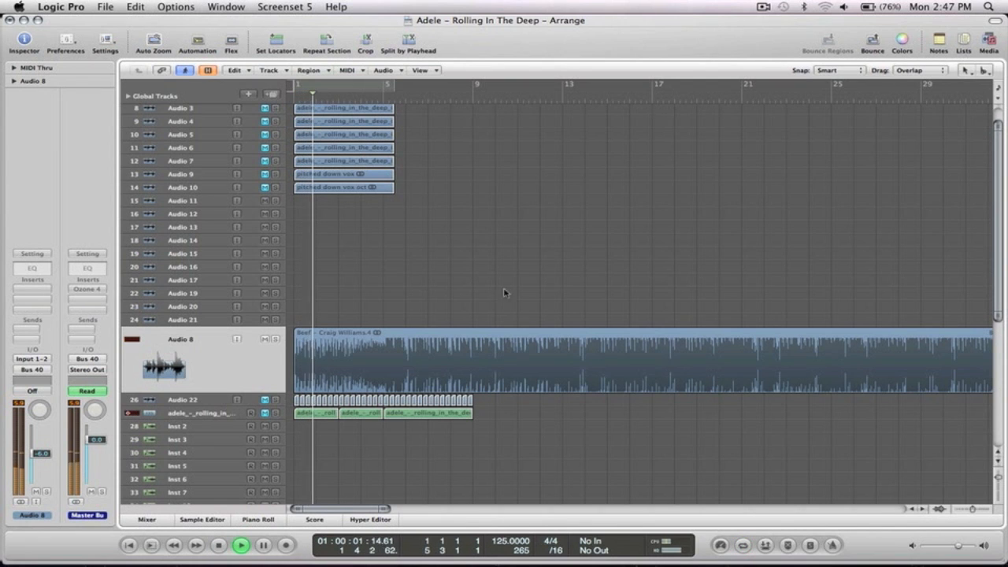
scroll(517, 283, "down", 2)
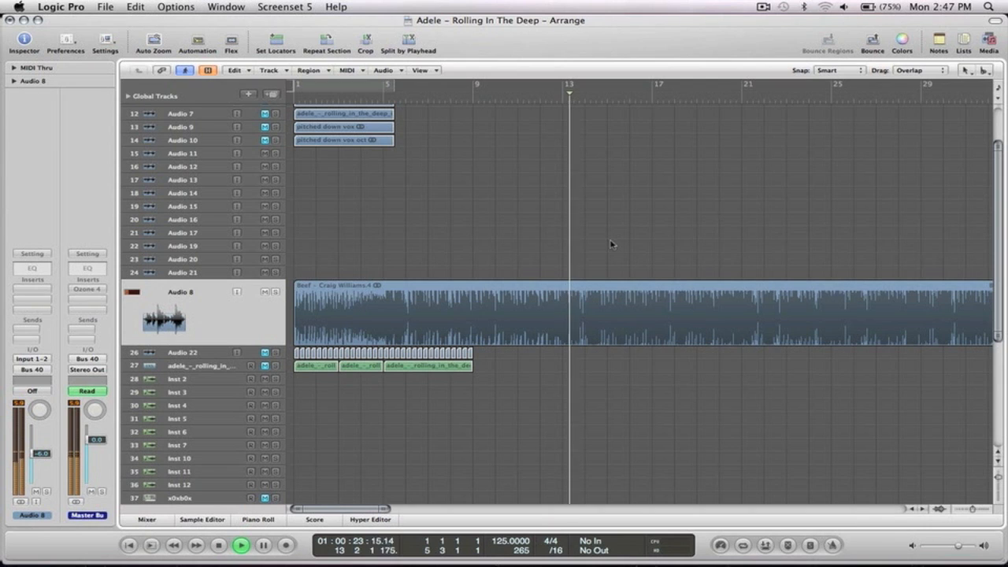
key("space")
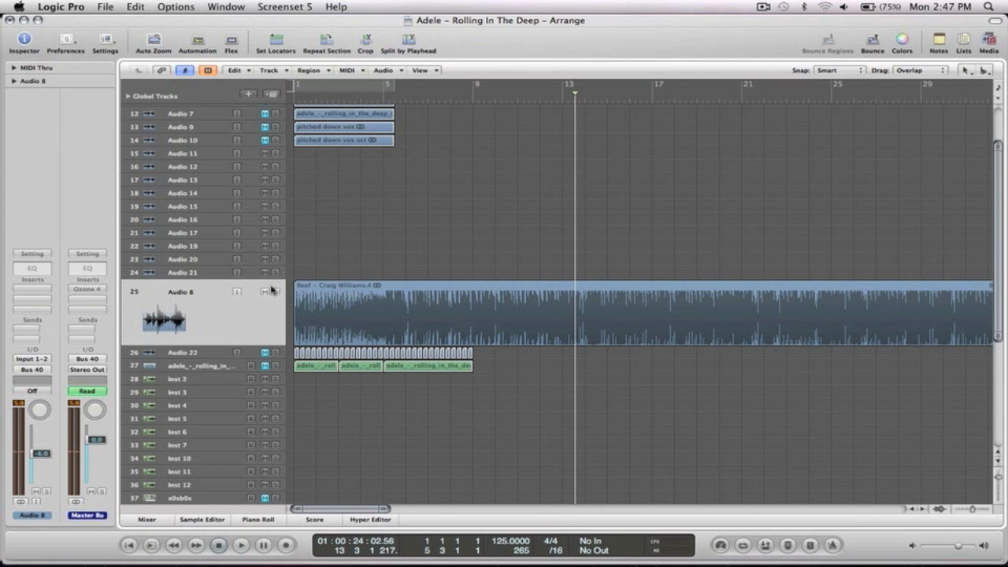
Mute Audio 8 again and return it to normal track height.
left_click(264, 292)
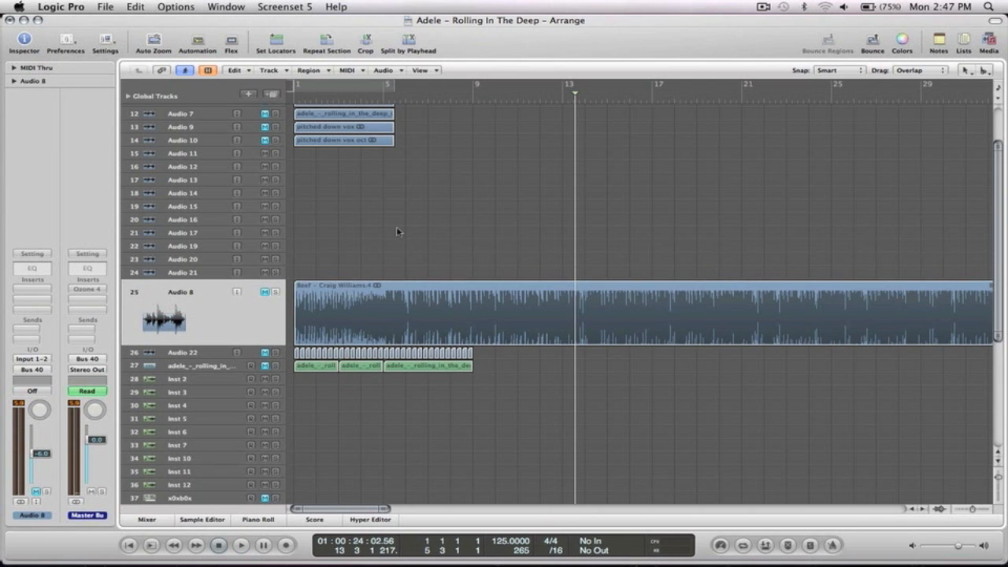
key("ctrl+z")
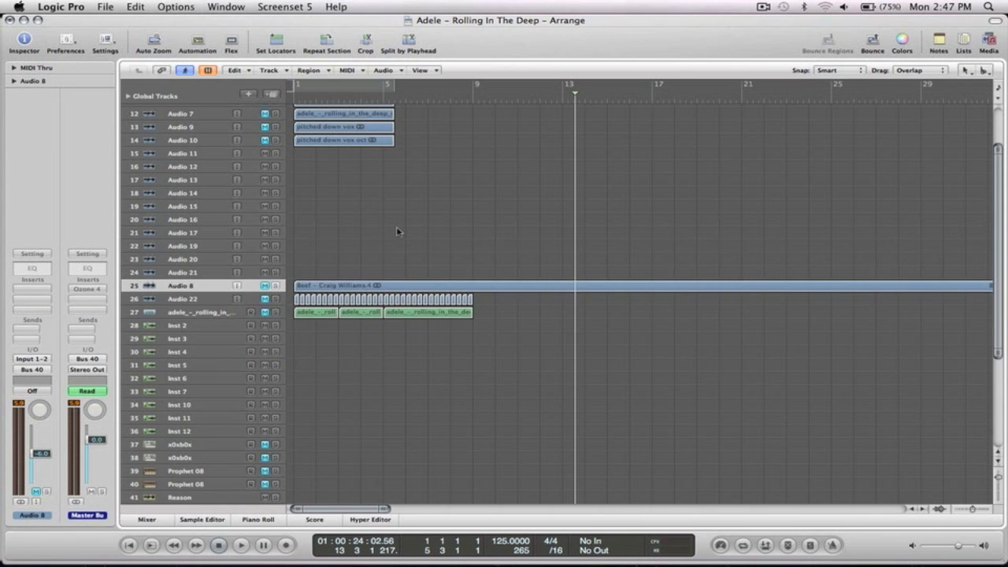
scroll(396, 226, "up", 3)
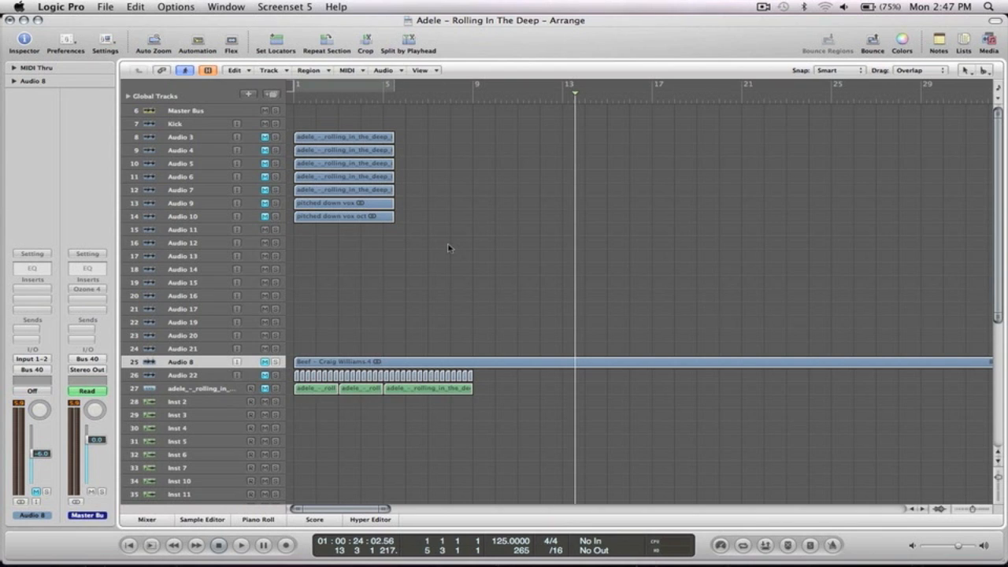
Unmute Audio 3's acapella and set a cycle loop over bars 1–5.
left_click_drag(479, 407, 286, 128)
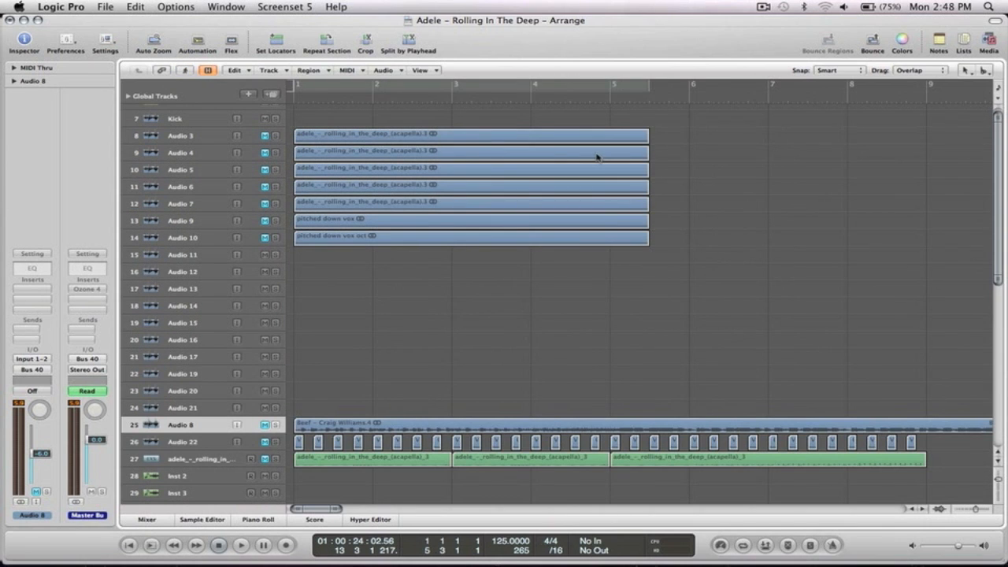
left_click(193, 135)
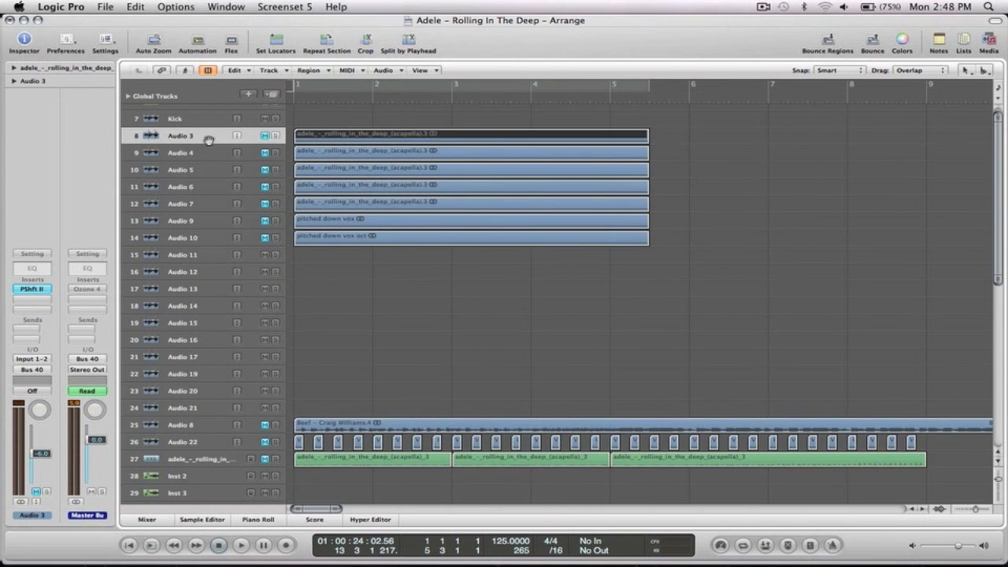
left_click(266, 135)
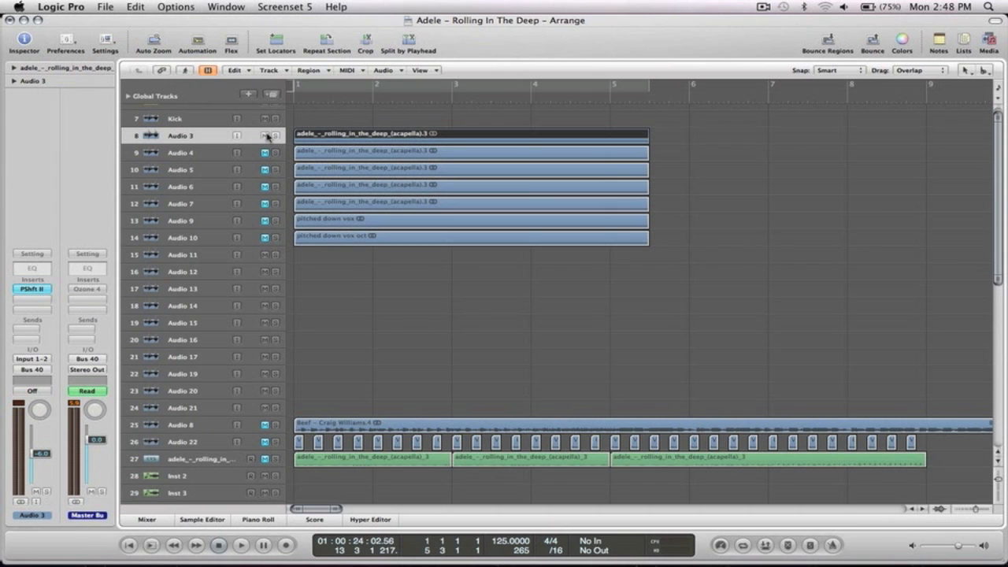
left_click(514, 88)
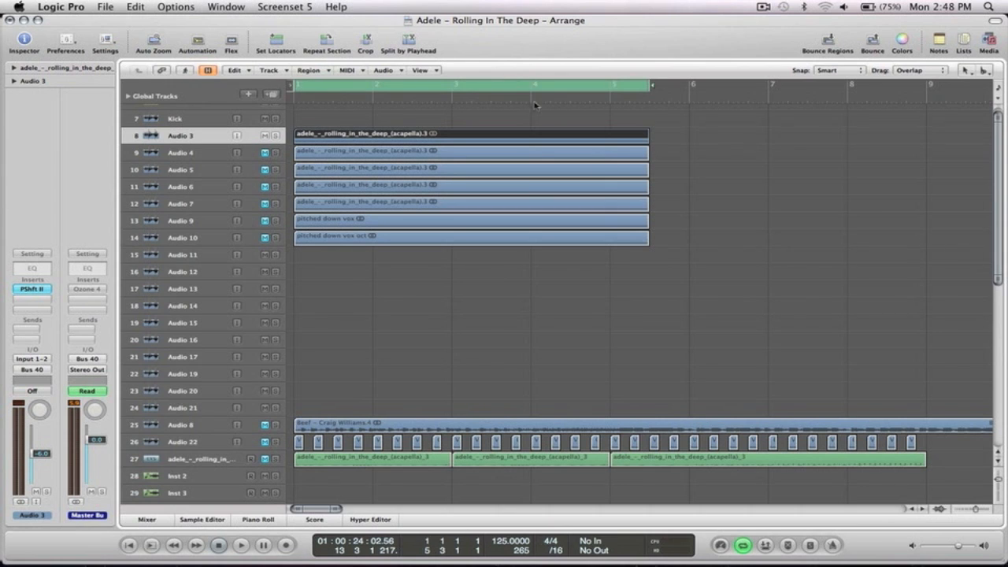
left_click_drag(686, 259, 291, 120)
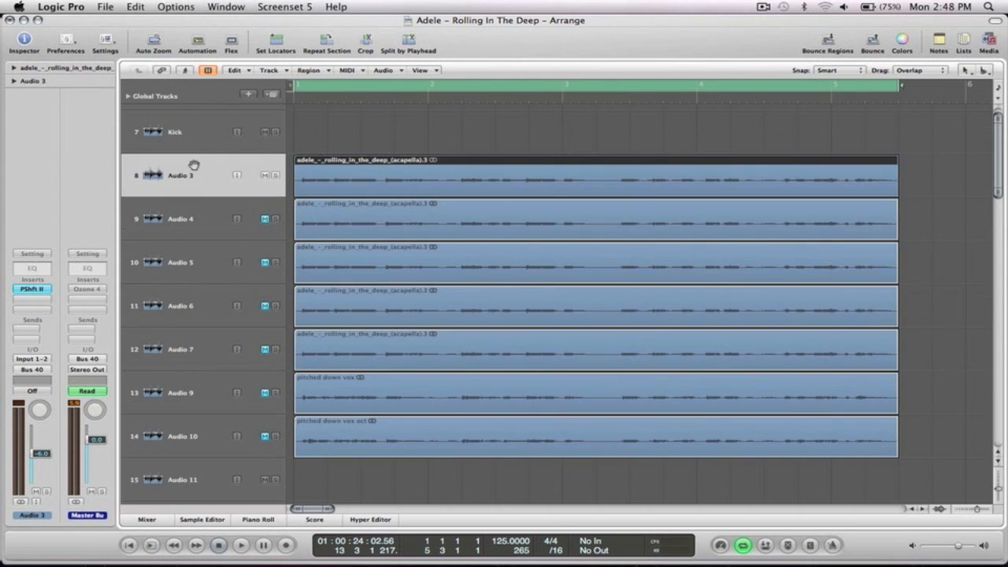
Bring up Audio 3's Pitch Shifter II window and position it, leaving the plug-in choice unchanged.
left_click(32, 289)
left_click_drag(165, 52, 579, 129)
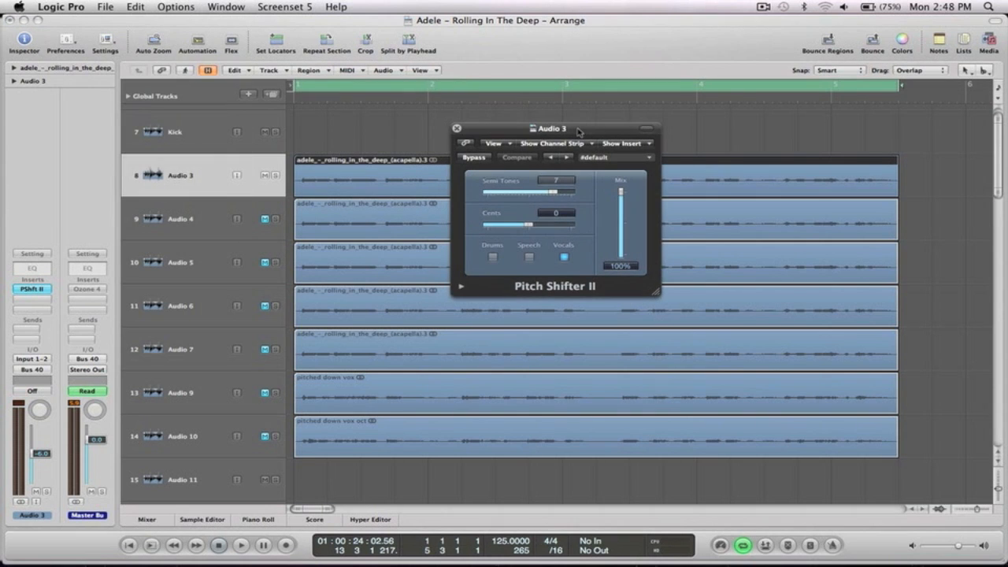
left_click(29, 288)
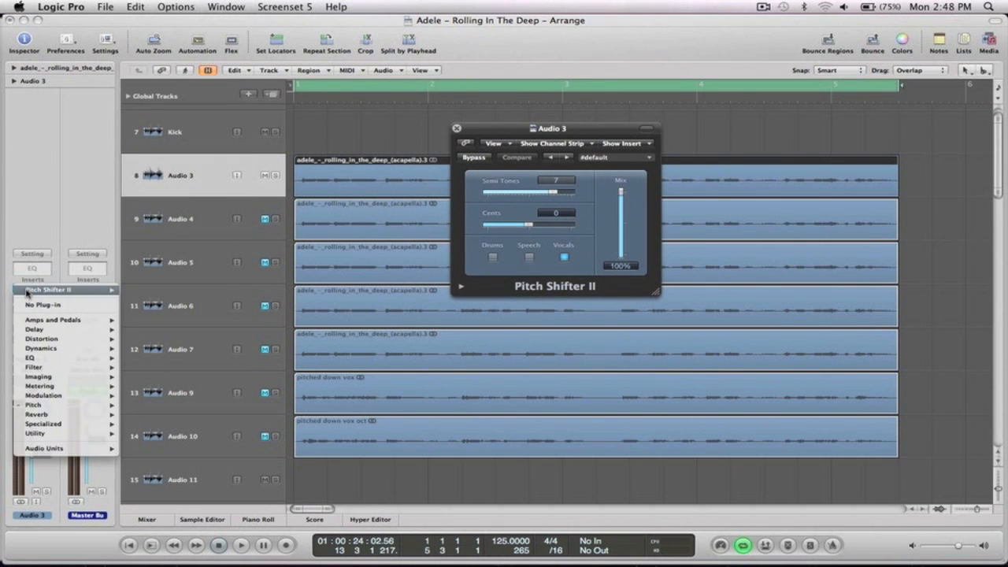
mouse_move(47, 406)
mouse_move(157, 414)
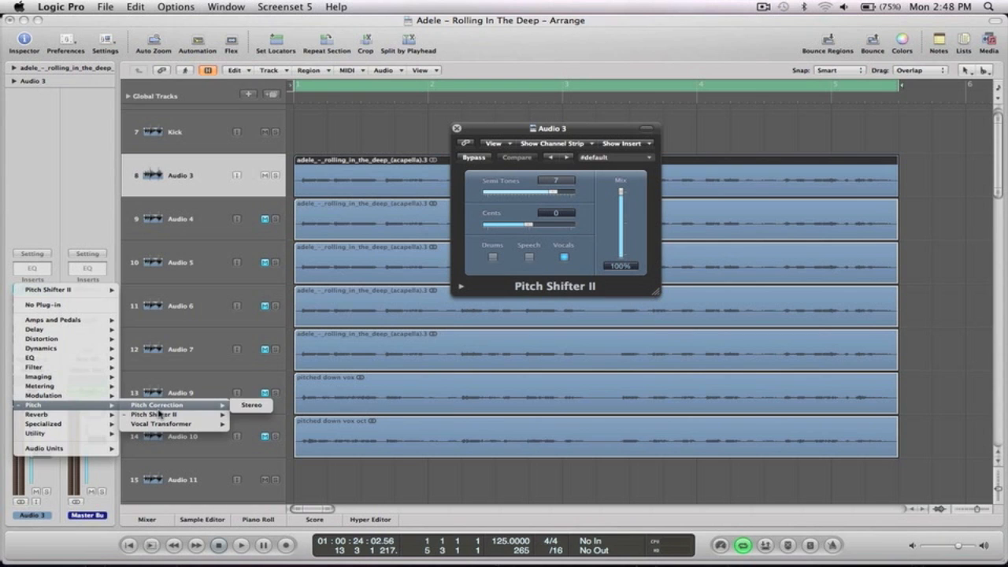
left_click(415, 119)
left_click_drag(565, 130, 504, 226)
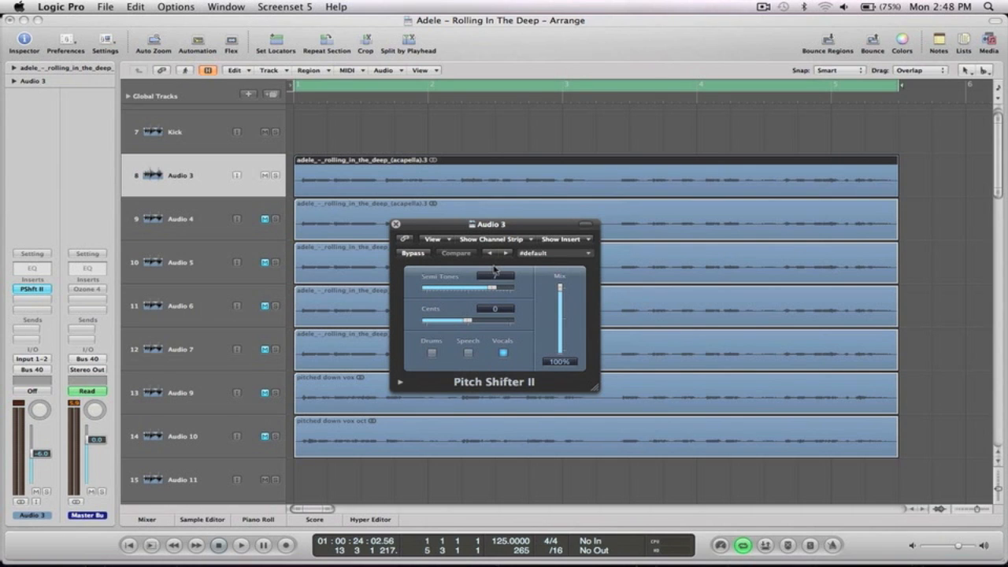
left_click_drag(492, 289, 493, 290)
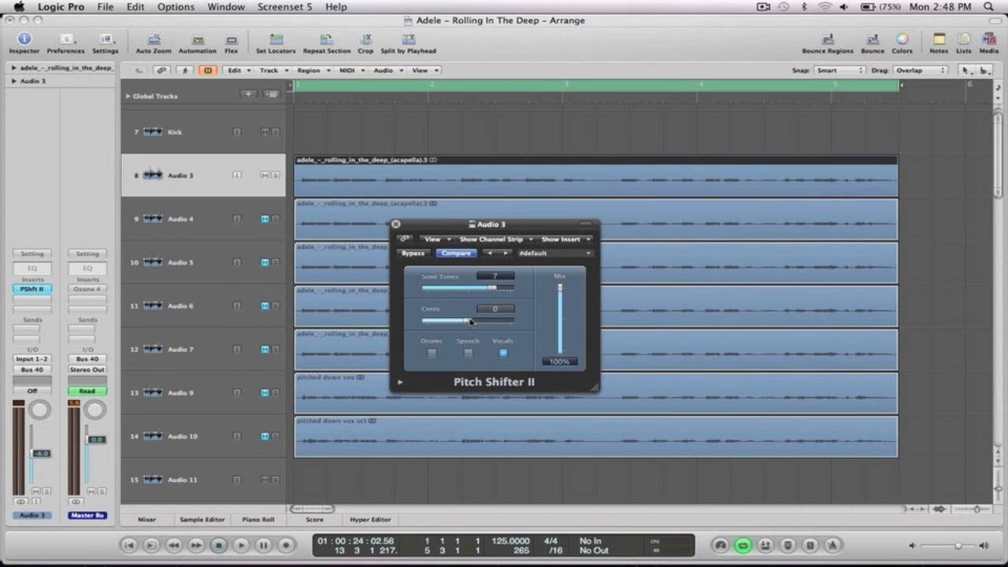
left_click_drag(532, 226, 532, 251)
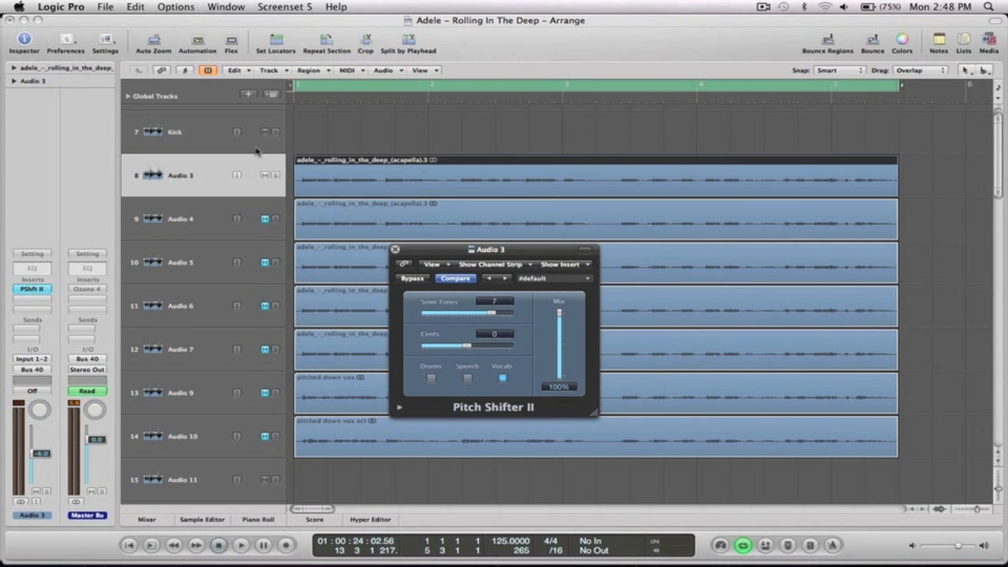
Compare the looped acapella with Pitch Shifter II bypassed and re-enabled.
left_click(31, 289, "alt")
key("space")
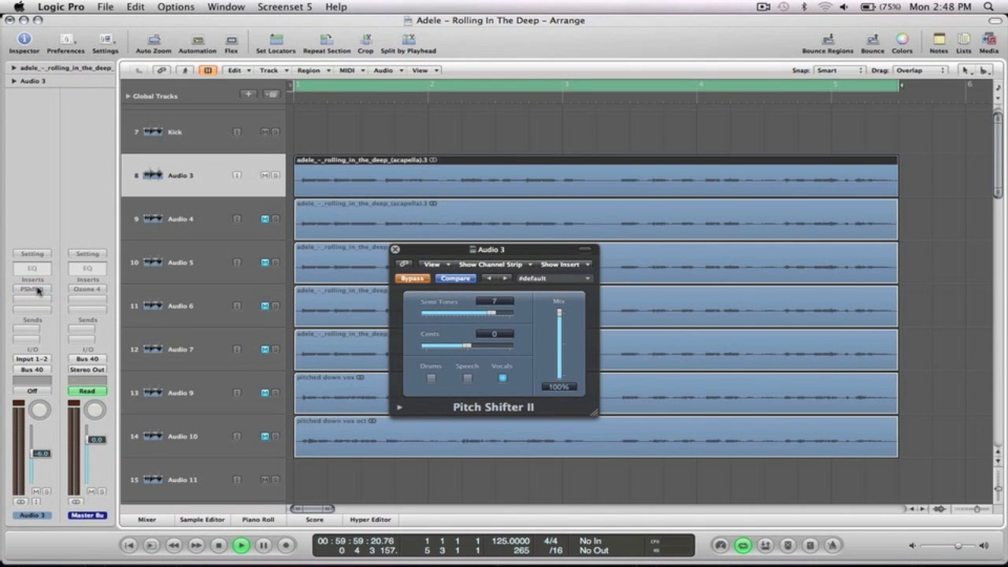
left_click_drag(540, 255, 225, 206)
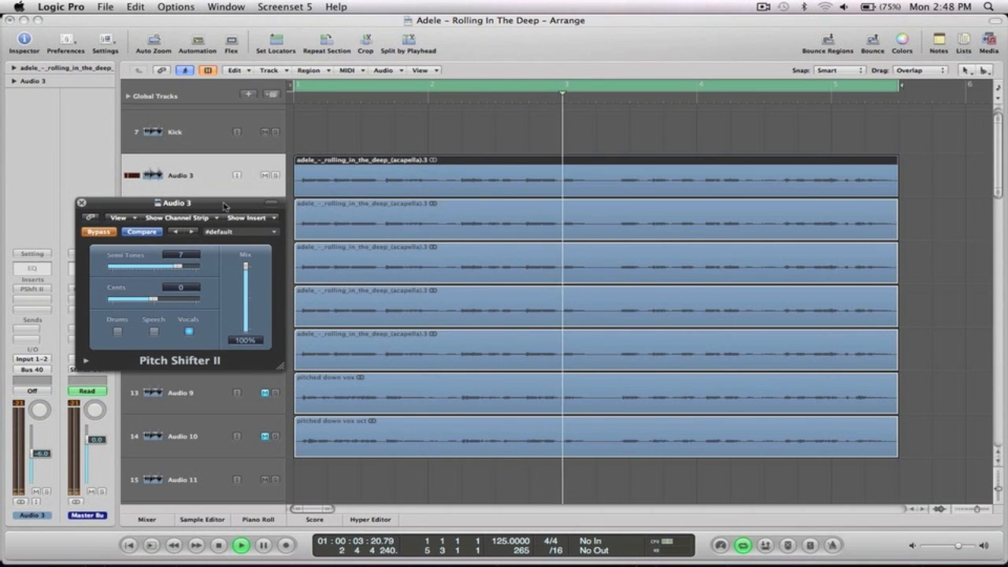
left_click(115, 230)
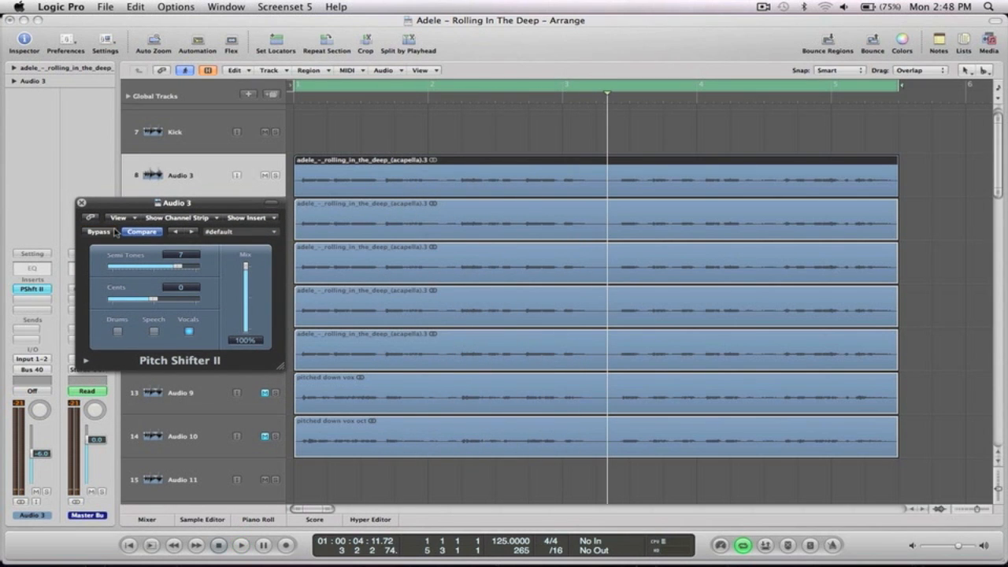
key("space")
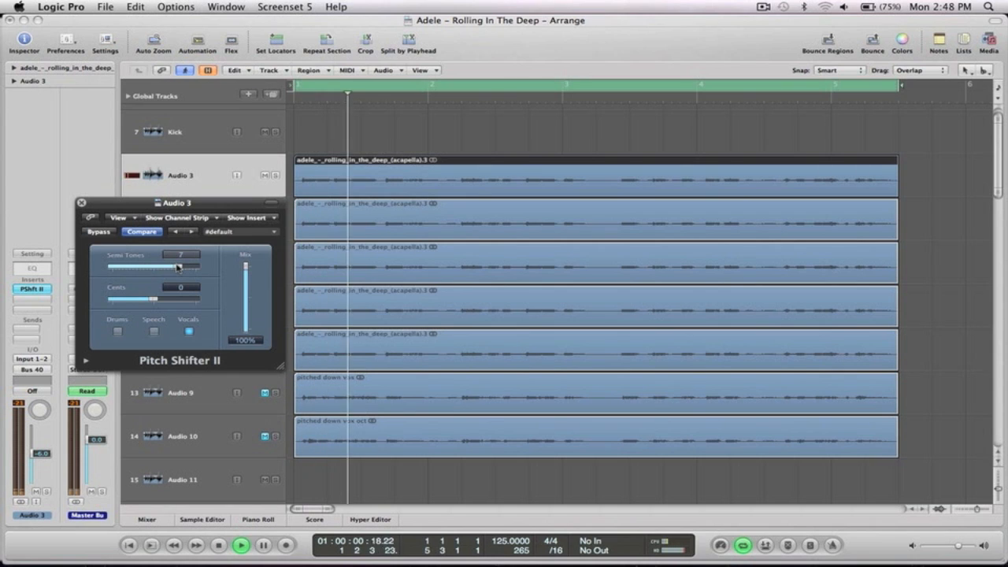
key("space")
Shift Pitch Shifter II down to -7 semitones, audition the loop, and close it.
left_click_drag(178, 267, 147, 269)
key("space")
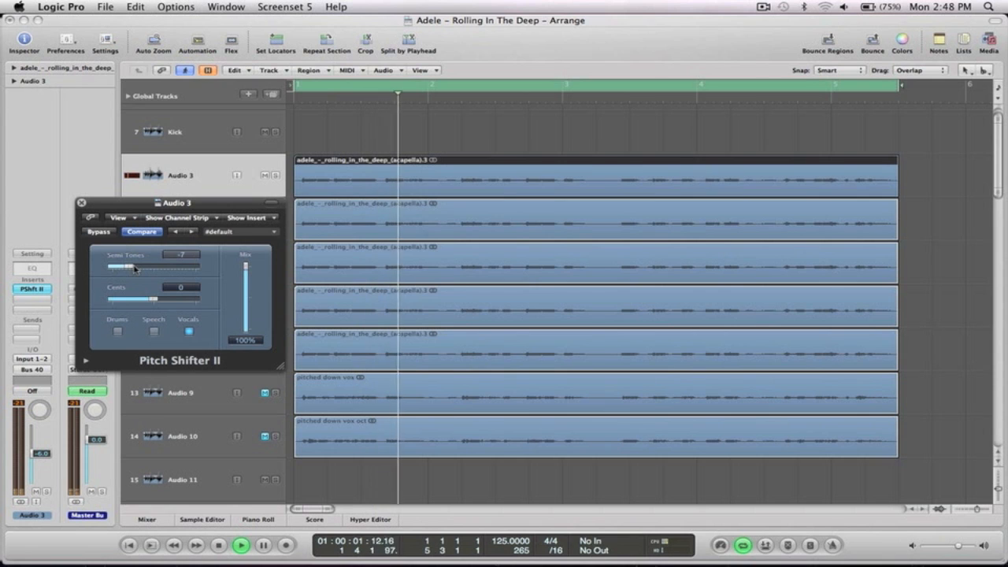
key("space")
left_click(81, 203)
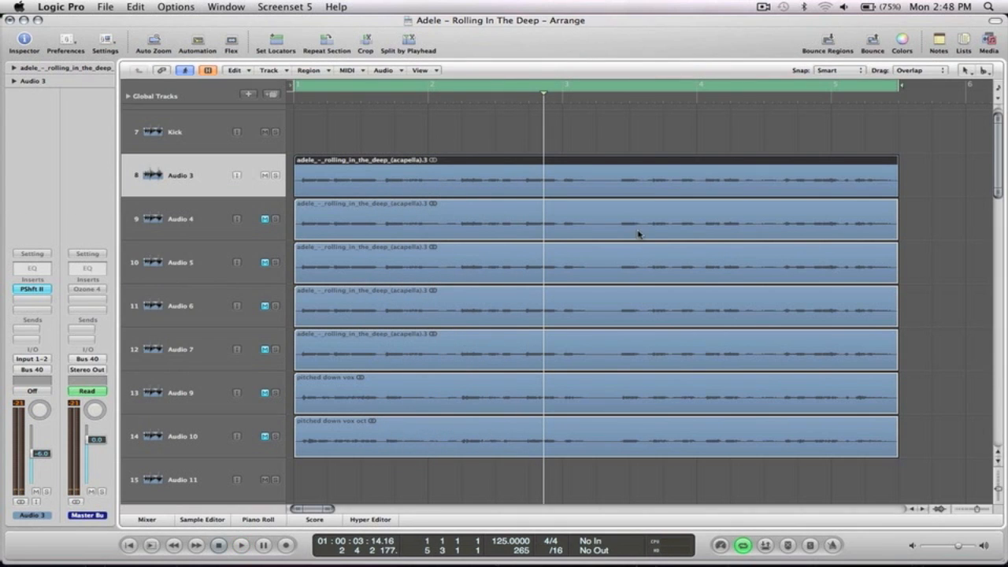
Mute Audio 3 again and view Audio 4's SoundShift plug-in options.
left_click(265, 175)
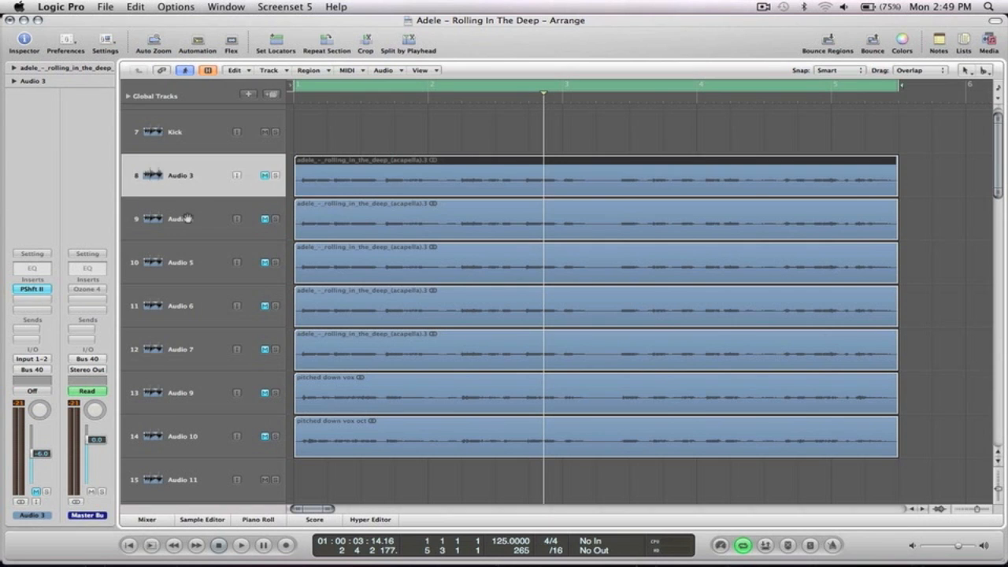
left_click(185, 218)
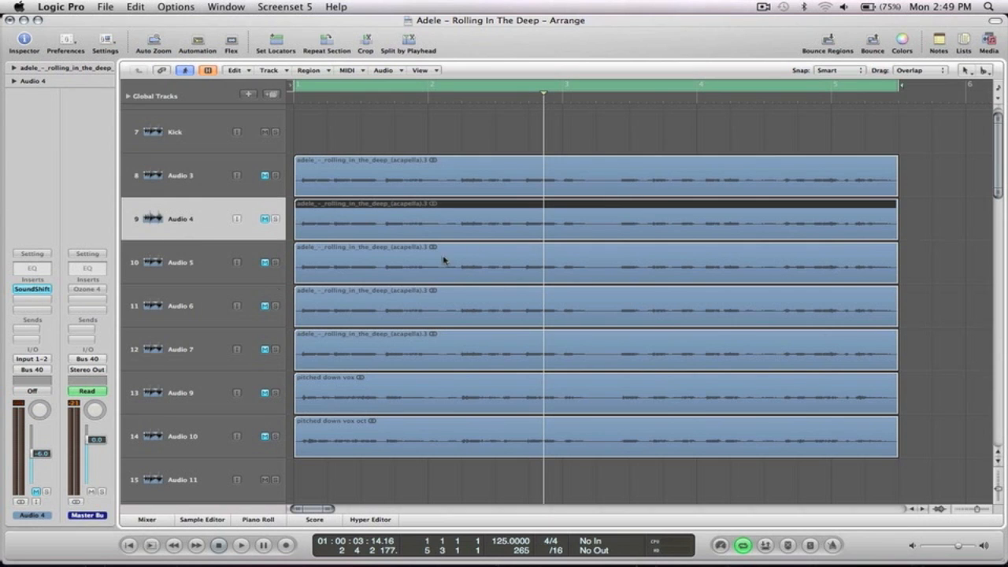
left_click(43, 293)
left_click(118, 445)
Unmute Audio 5 and bring up its AUPitch window, leaving the insert plug-in unchanged.
left_click(195, 261)
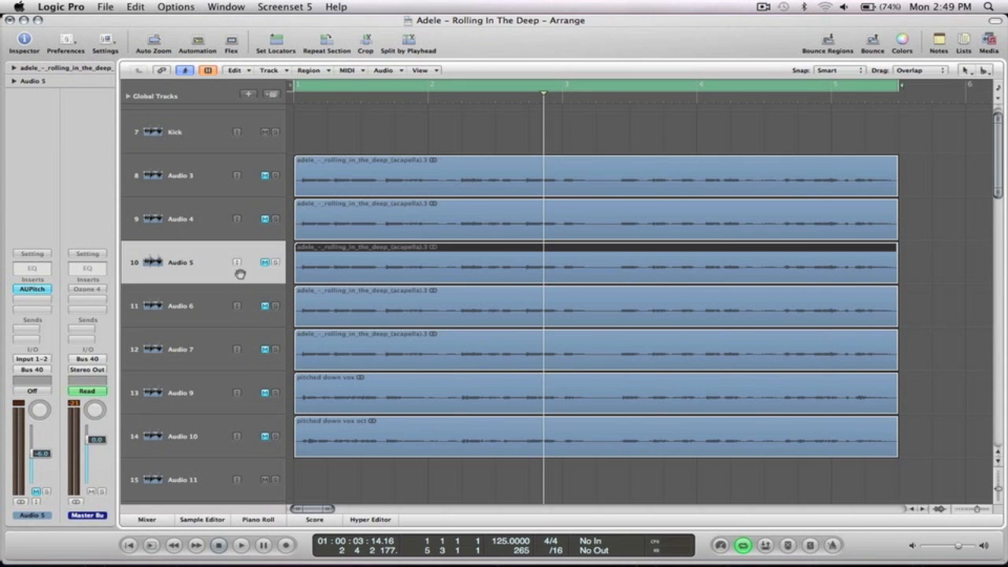
left_click(266, 262)
left_click(36, 290)
left_click_drag(509, 252, 758, 313)
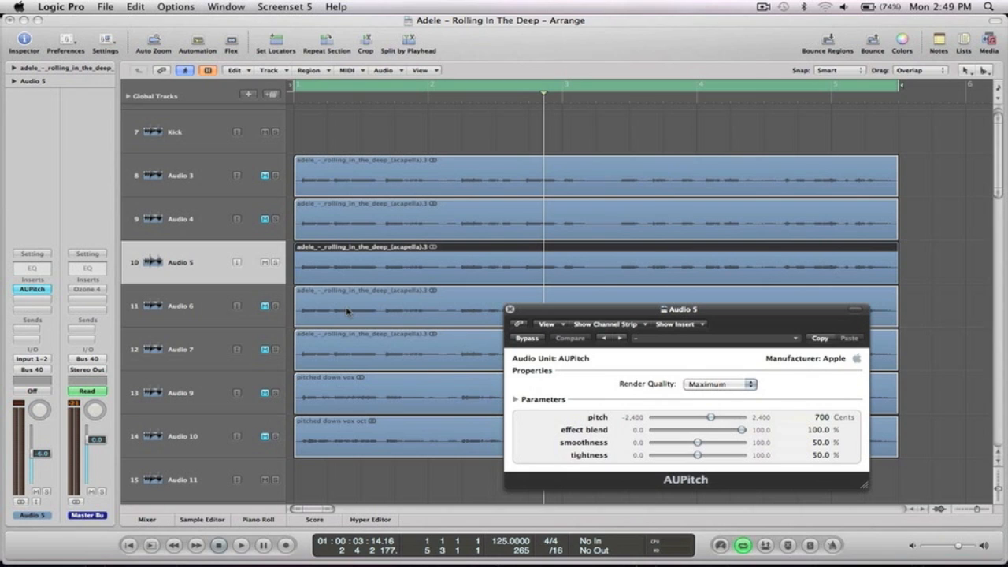
left_click(36, 295)
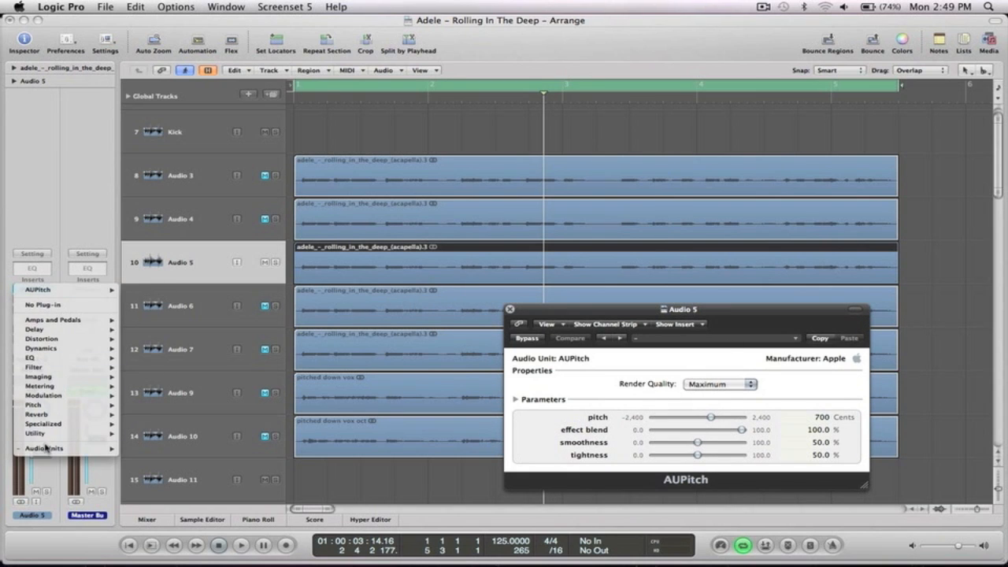
mouse_move(46, 448)
mouse_move(218, 376)
mouse_move(326, 376)
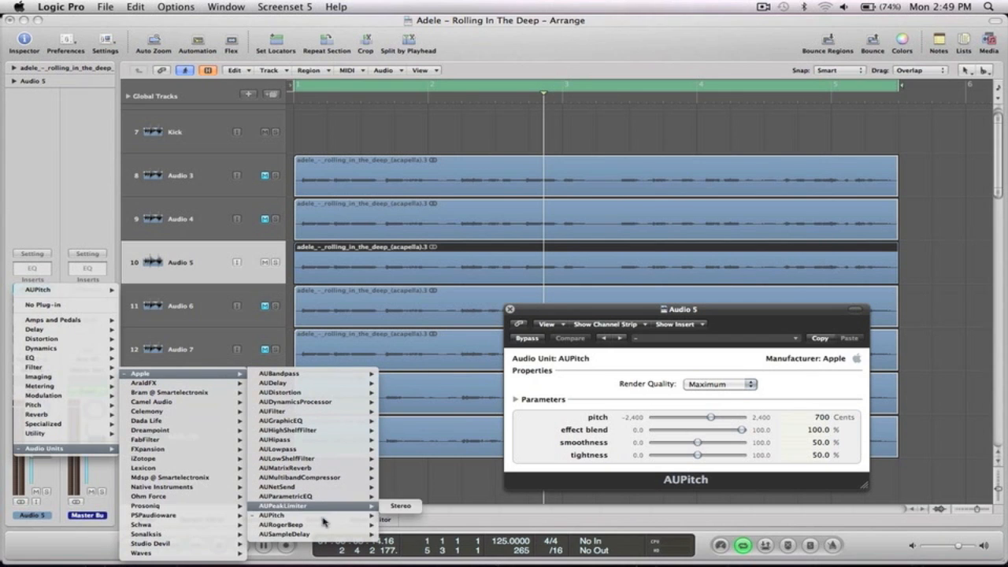
left_click(576, 313)
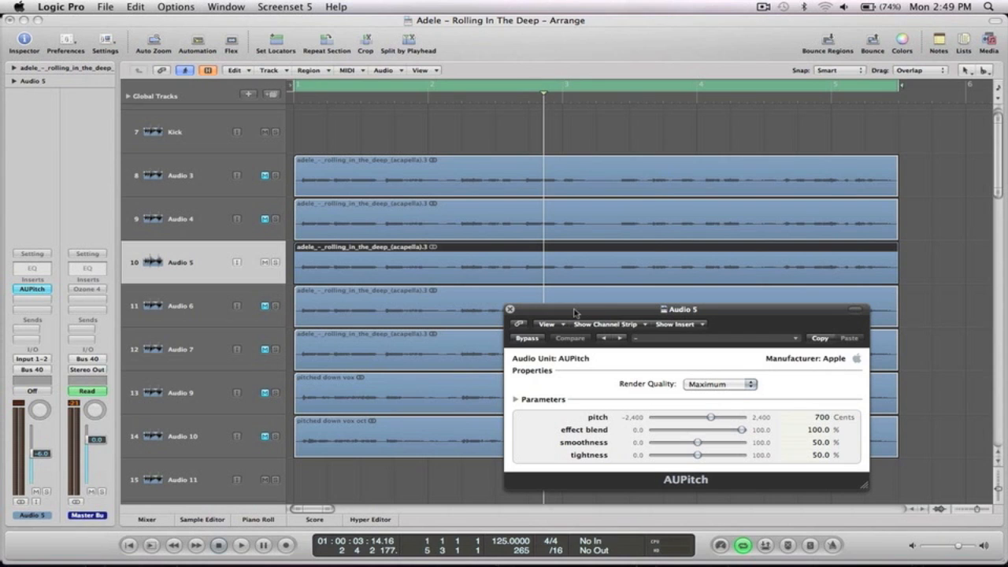
Audition the harmony and change AUPitch's pitch from 700 to -700 cents.
key("space")
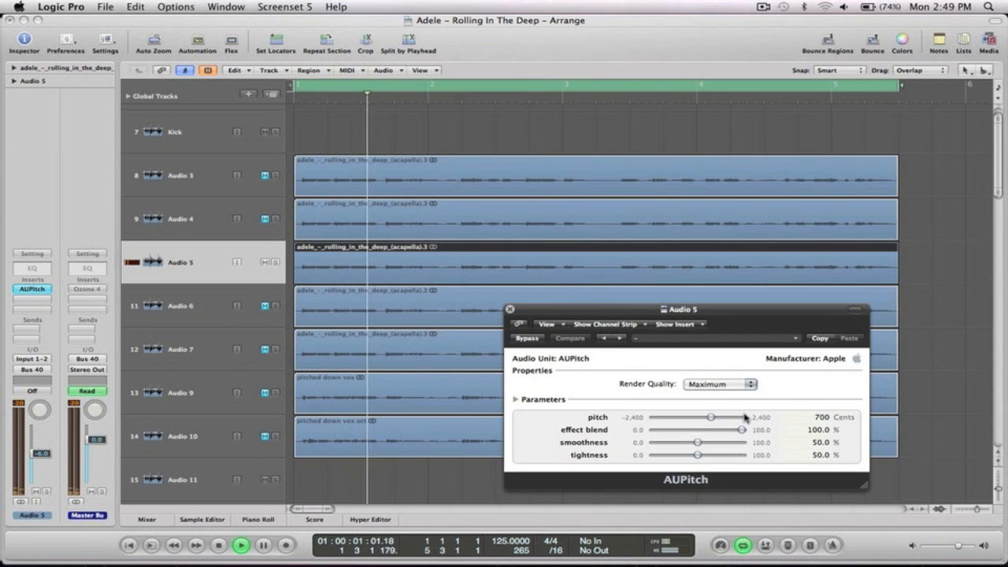
key("space")
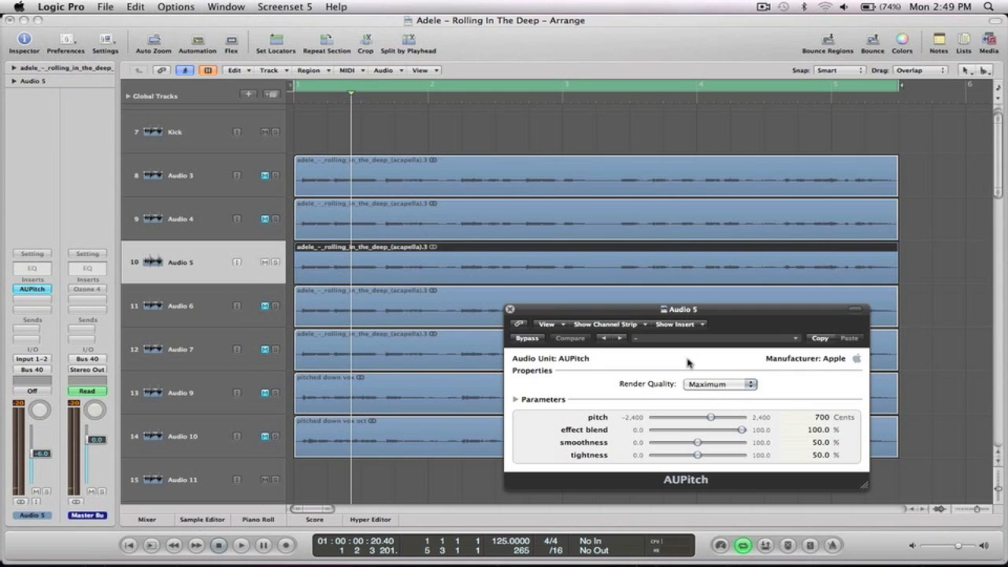
key("space")
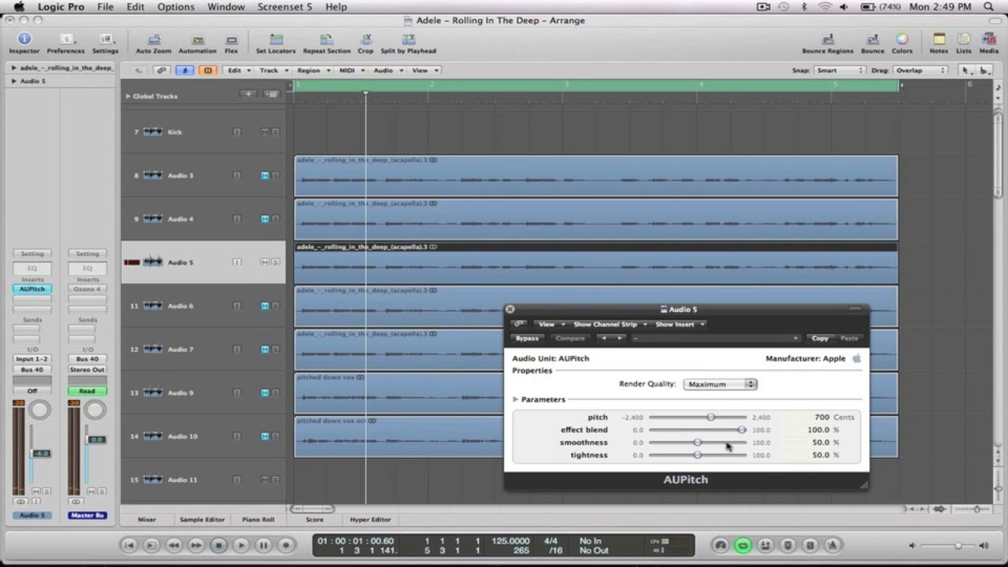
left_click(819, 417)
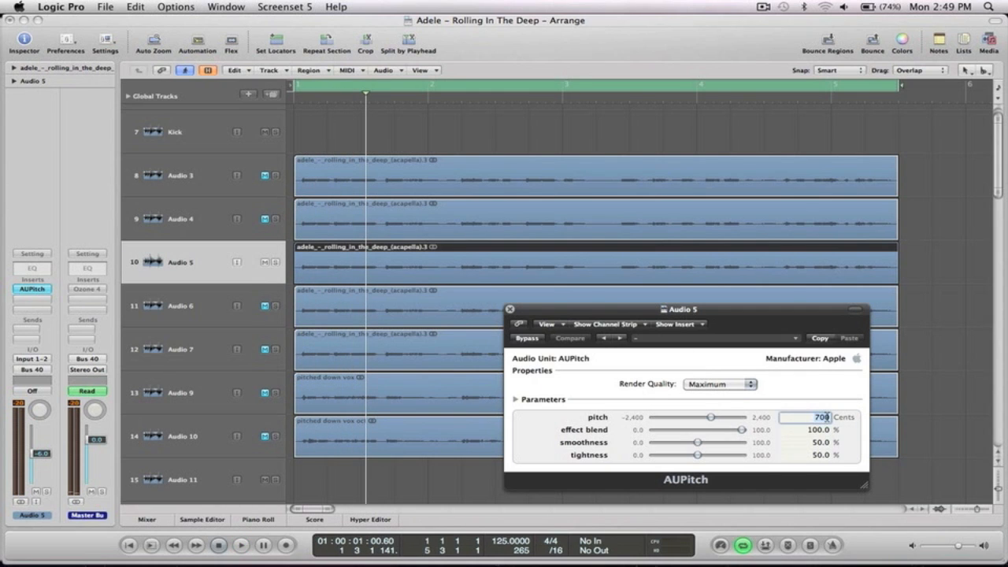
key("BackSpace")
type("-700")
key("Return")
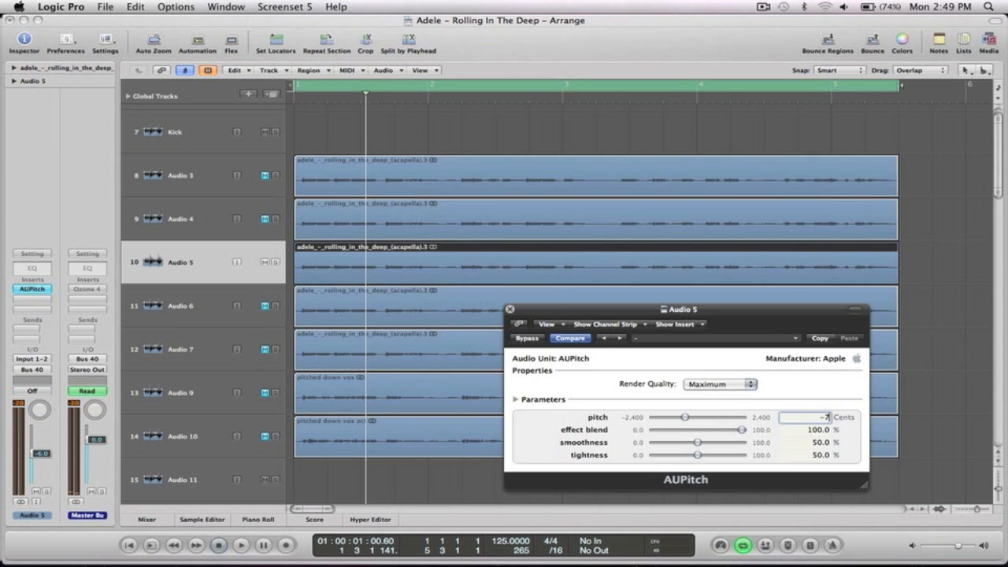
key("Return")
Play back the -700 cents harmony across all tracks and close the AUPitch window.
left_click(998, 342)
left_click(810, 248)
key("z")
key("space")
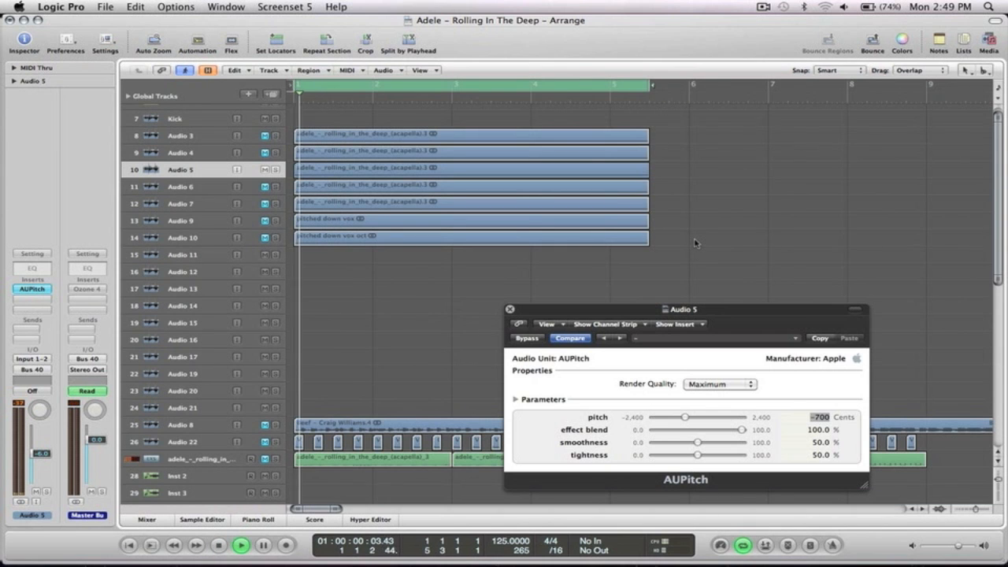
left_click_drag(667, 260, 288, 125)
key("z")
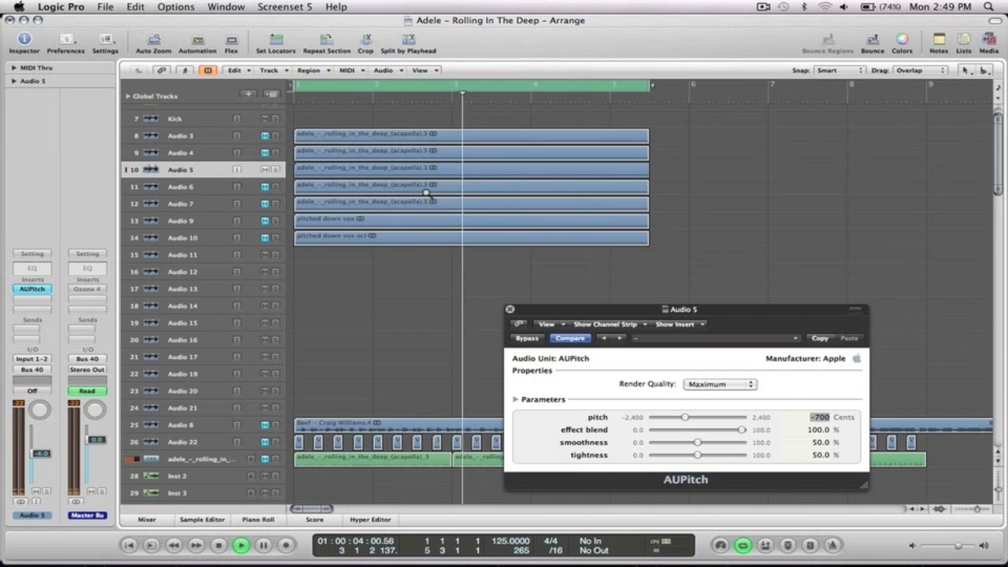
left_click(509, 310)
Mute Audio 5, unmute Audio 4, and show its SoundShifter Pitch at -12 semitones.
left_click(265, 170)
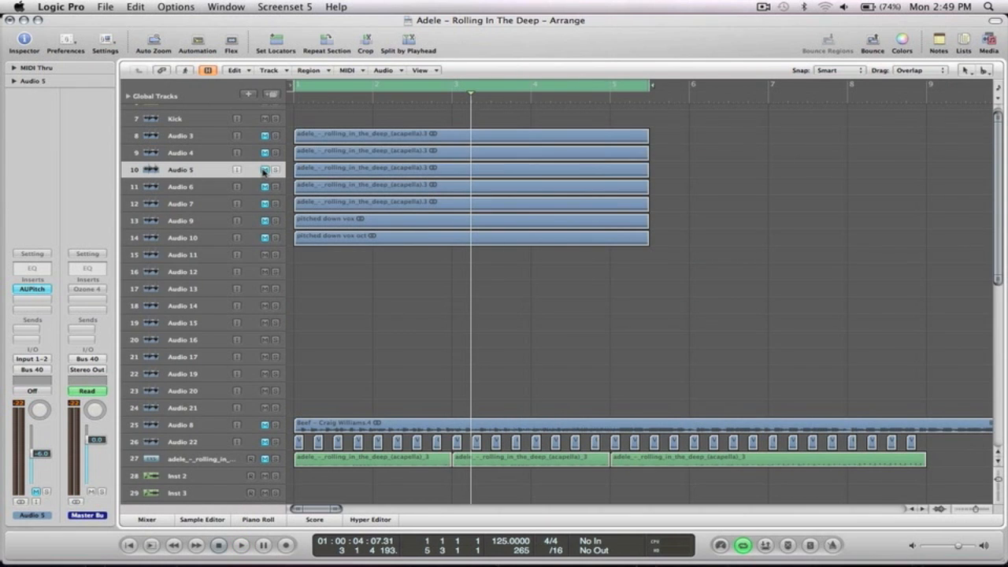
left_click(265, 170)
left_click(202, 154)
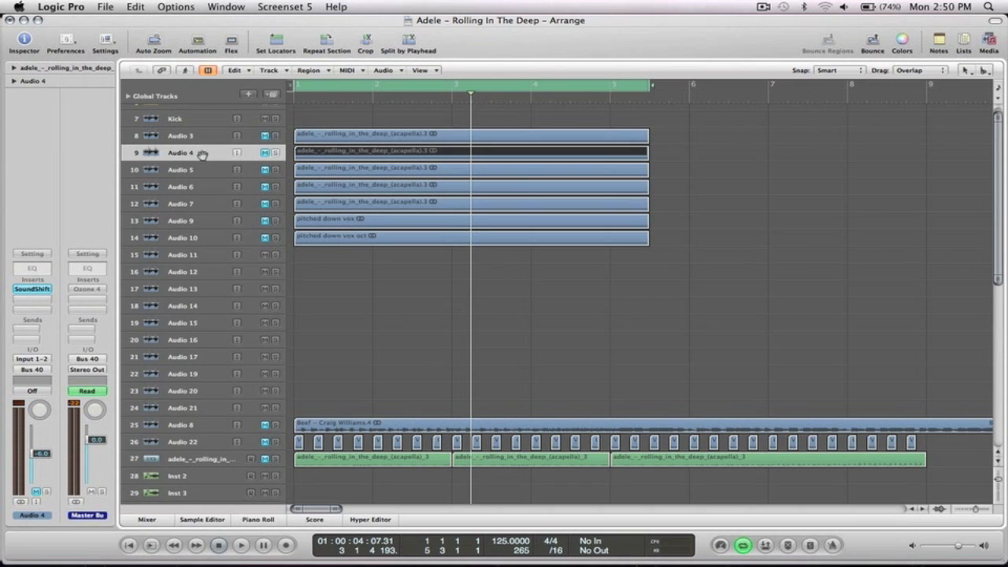
left_click(264, 153)
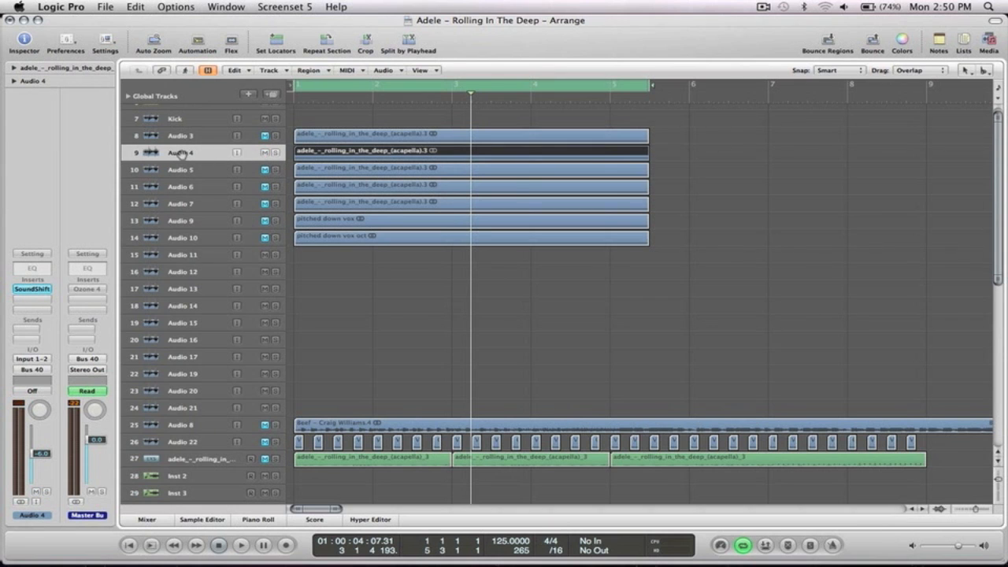
left_click(39, 290)
Play Audio 4 from bar 1 and raise SoundShifter's ratio to +3 semitones 21 cents.
left_click_drag(154, 53, 802, 105)
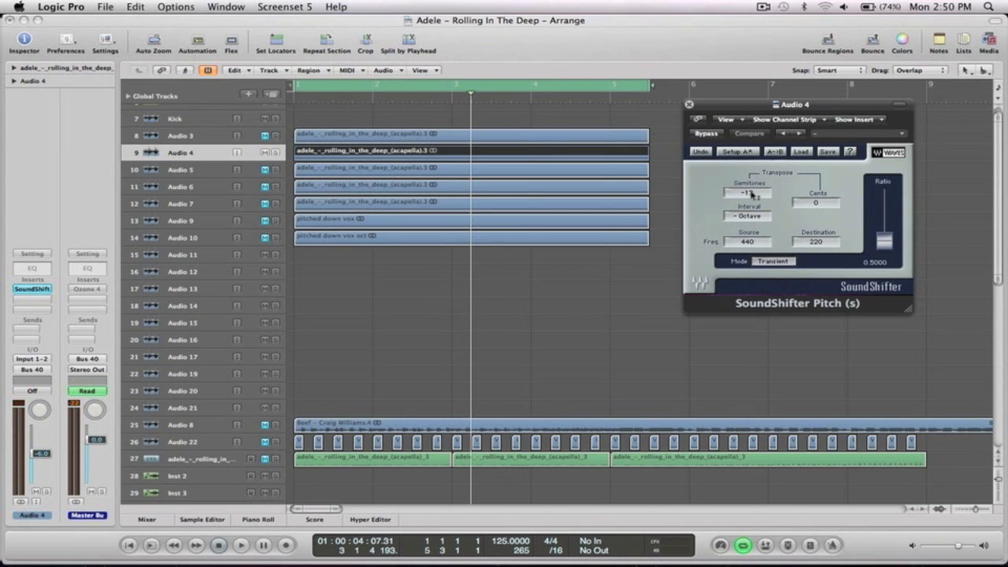
key("Return")
key("space")
key("space")
key("Return")
key("space")
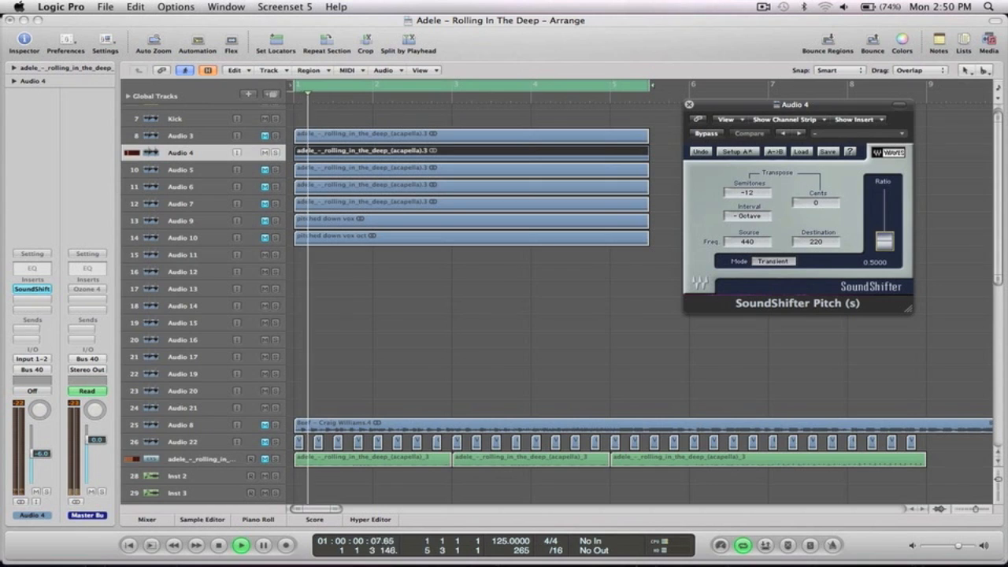
left_click_drag(887, 244, 884, 238)
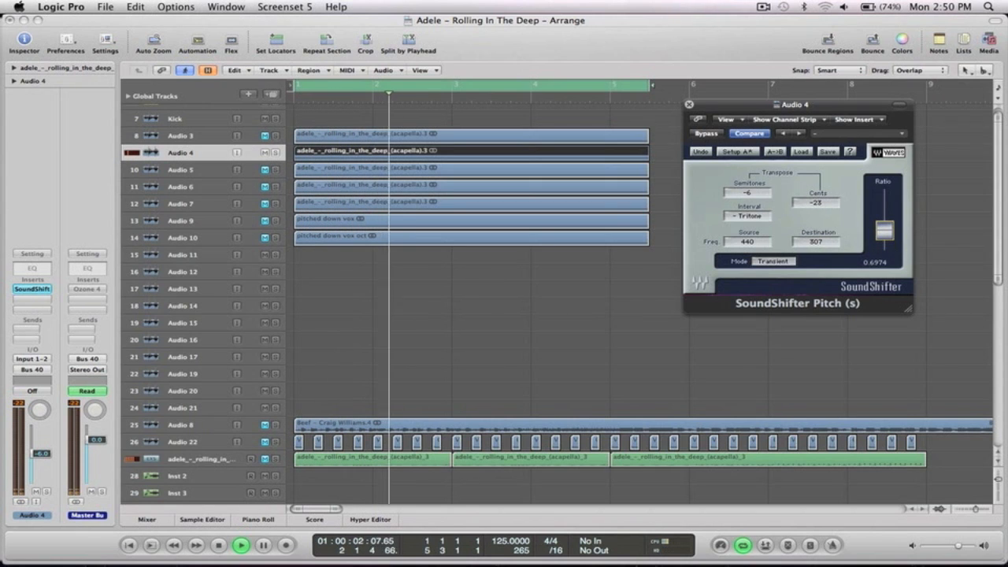
key("space")
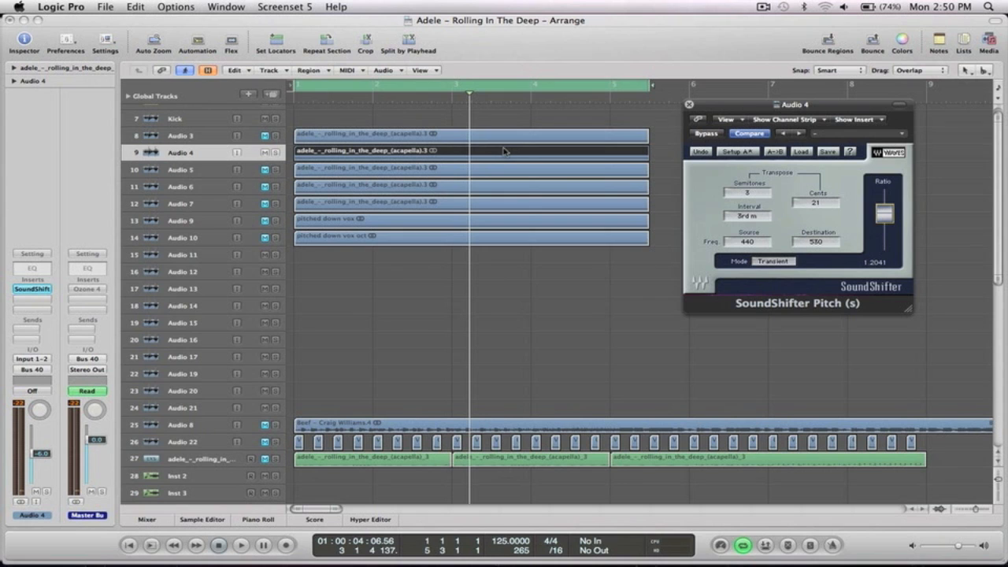
left_click(652, 160)
Show Audio 4's SoundShifter Pitch automation lane and set automation mode to Latch.
key("a")
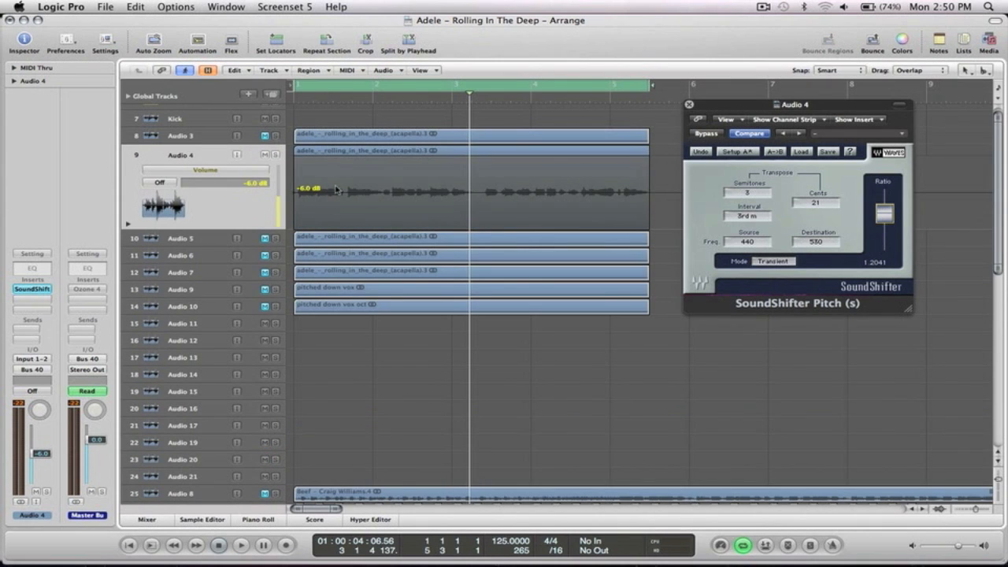
left_click(248, 171)
mouse_move(269, 145)
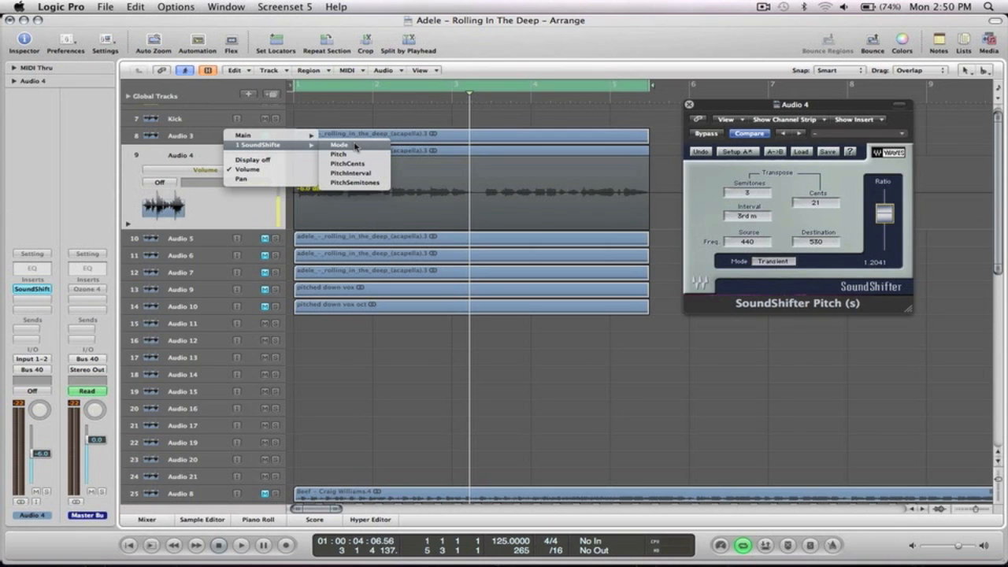
left_click(234, 213)
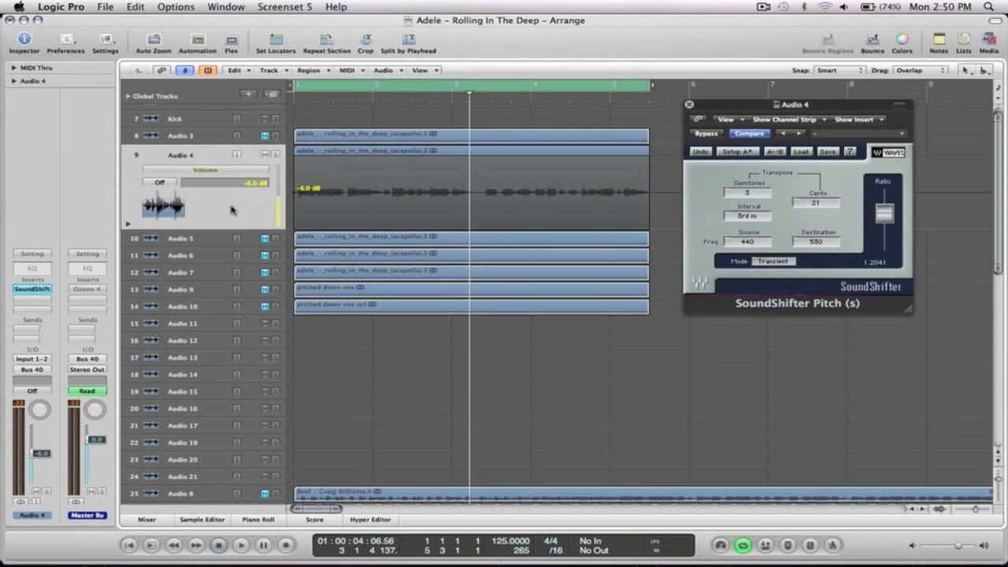
left_click(157, 183)
left_click(169, 210)
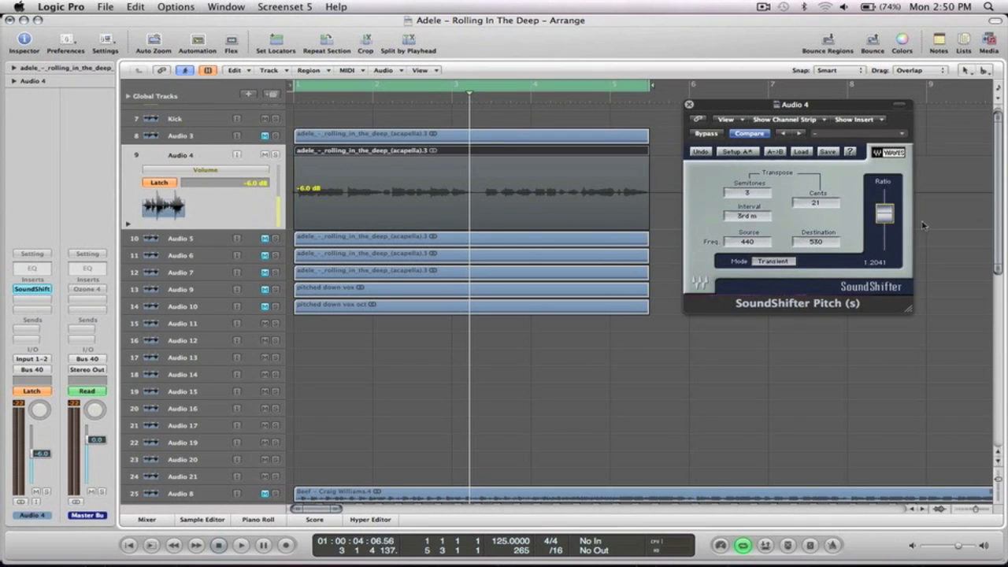
Write a pitch automation ramp starting at ratio 1.0000 and raise its end point.
left_click_drag(885, 217, 885, 223)
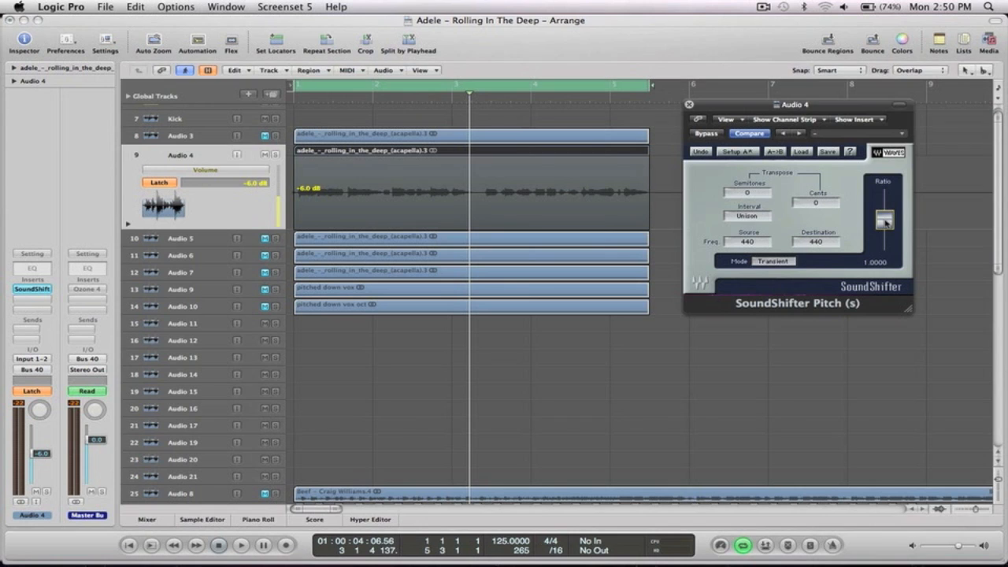
key("space")
left_click(885, 223)
key("space")
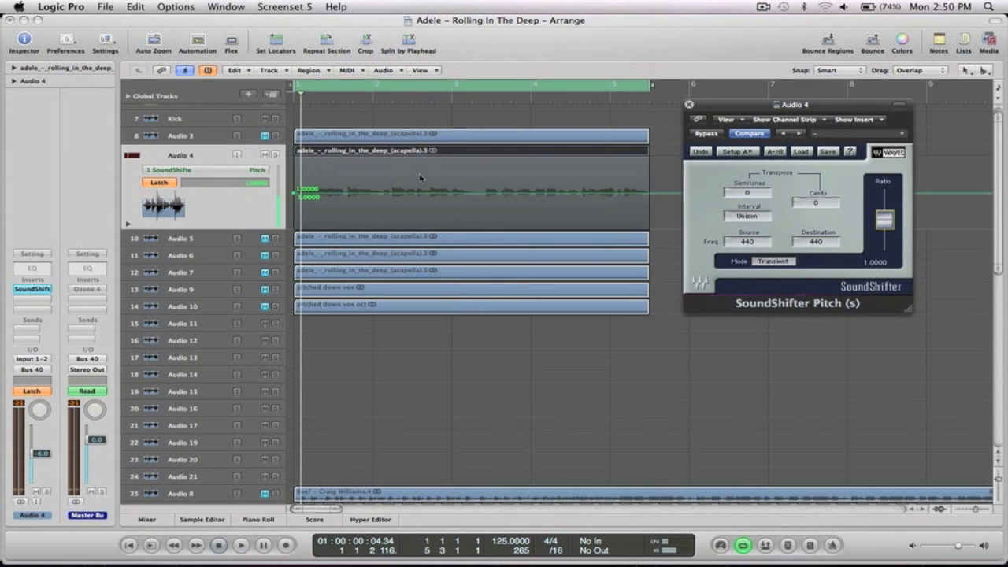
left_click_drag(651, 195, 652, 160)
Switch to Read, play the ramp, set its end to 1.2644, then mute Audio 4.
left_click(166, 183)
left_click(172, 166)
key("space")
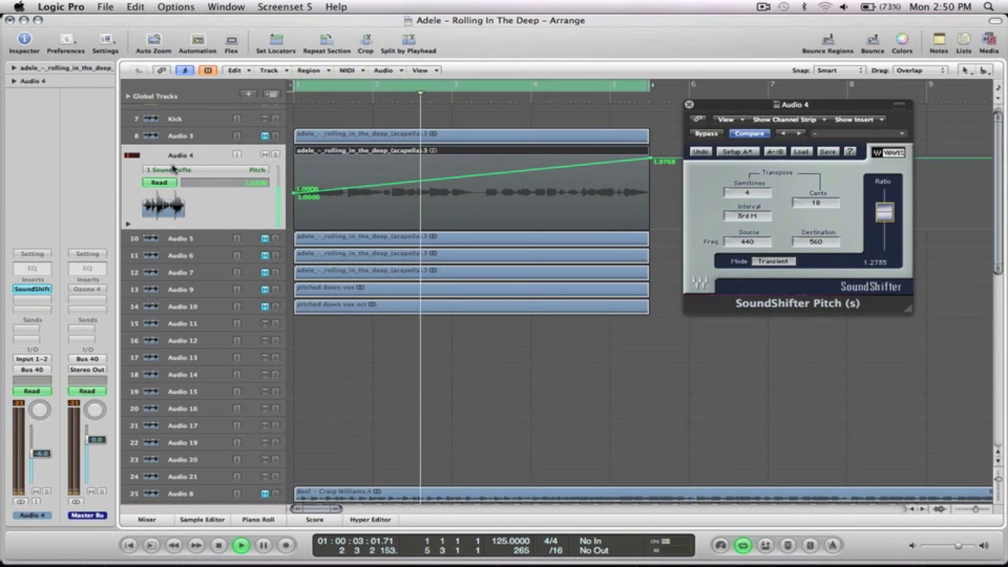
key("space")
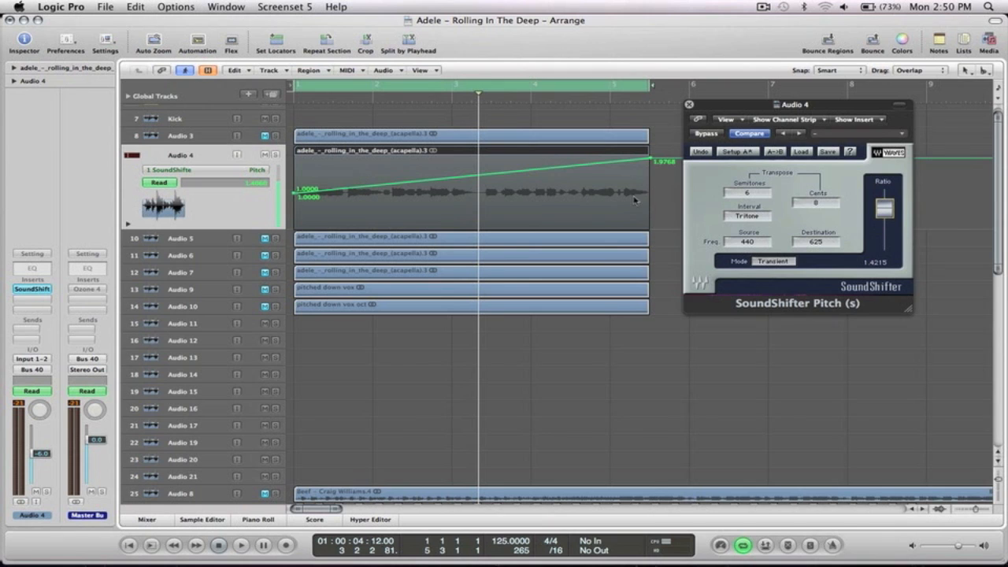
left_click(689, 105)
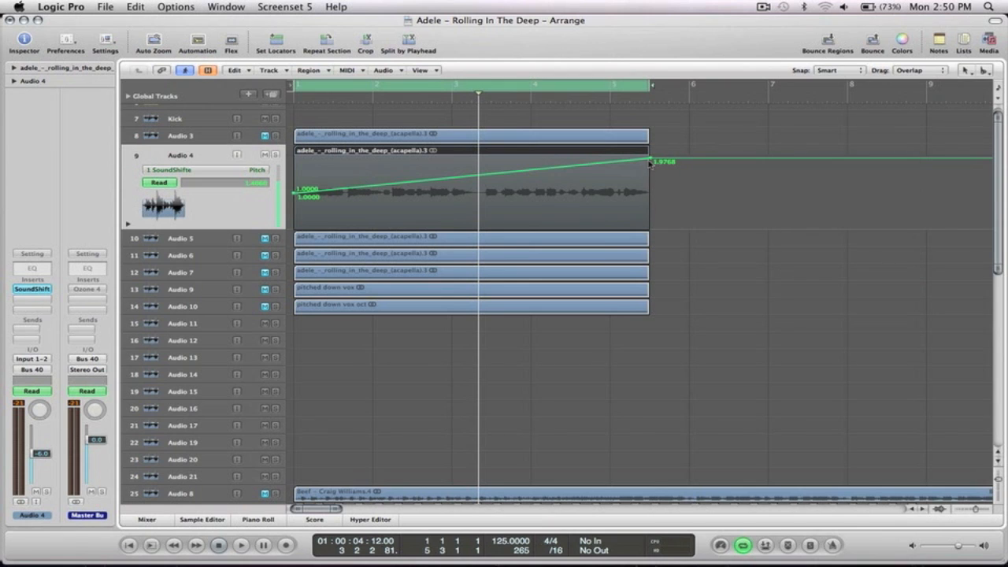
left_click_drag(650, 160, 651, 176)
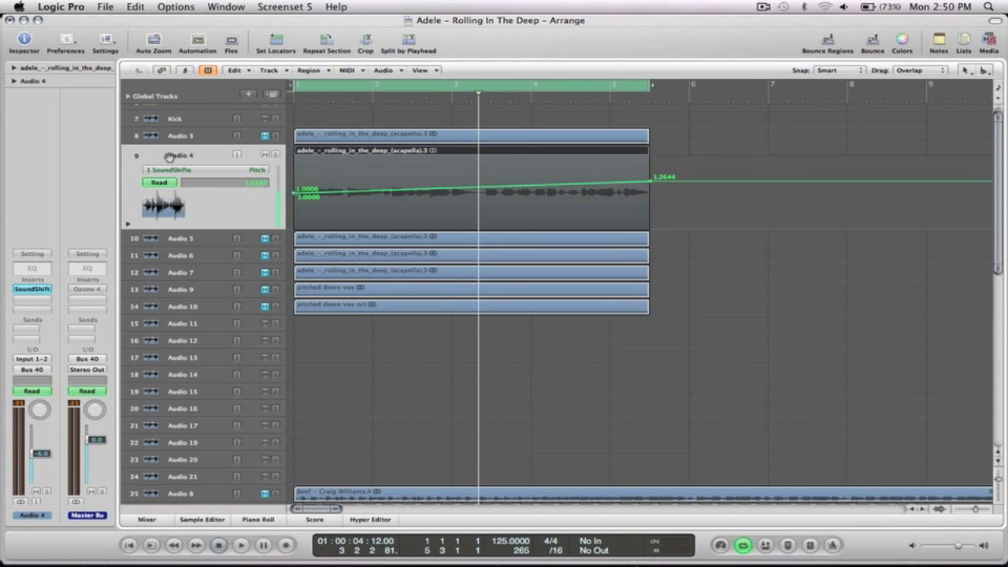
key("a")
left_click(264, 153)
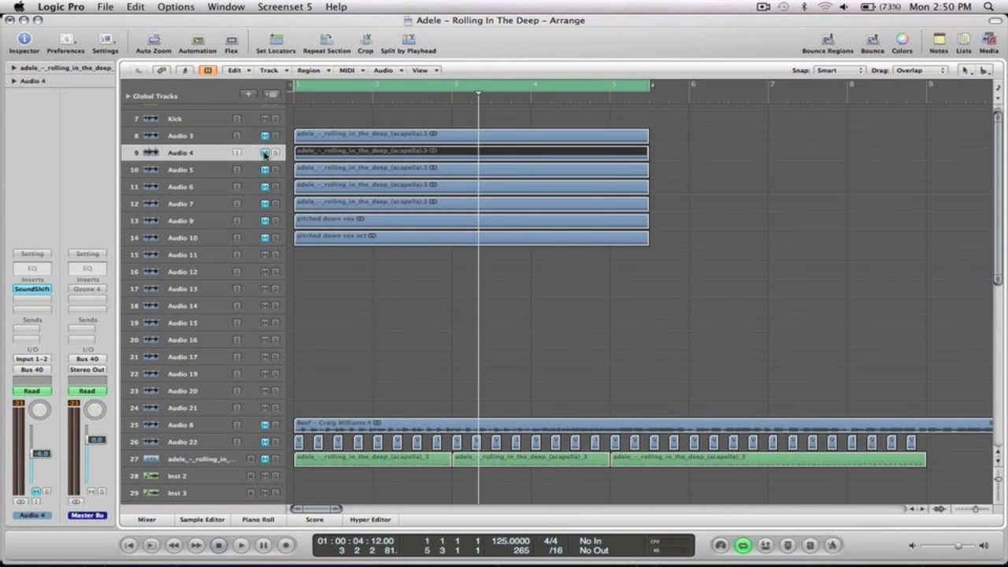
Unmute Audio 6 and bring up its Melodyne editor.
left_click_drag(696, 270, 299, 167)
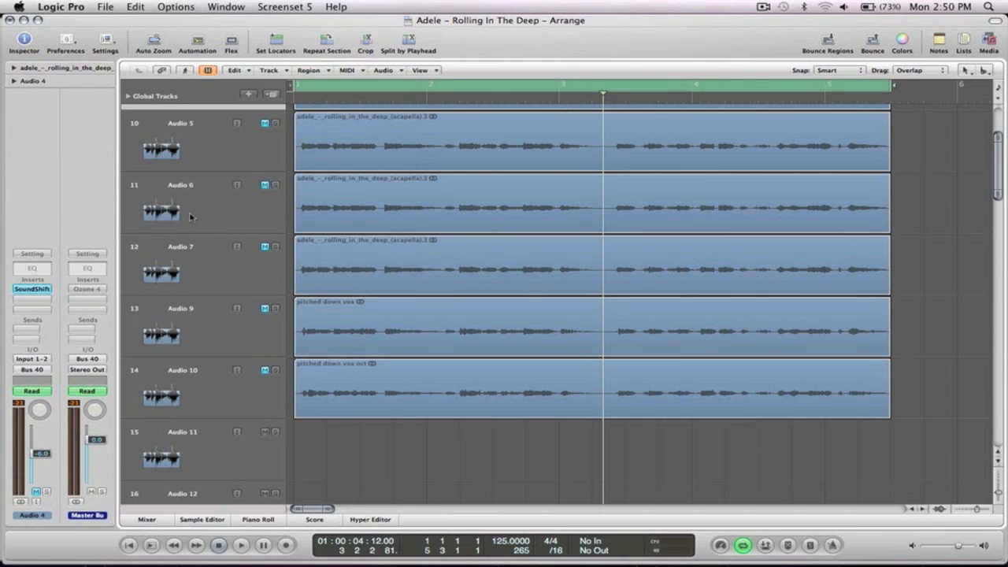
left_click(189, 217)
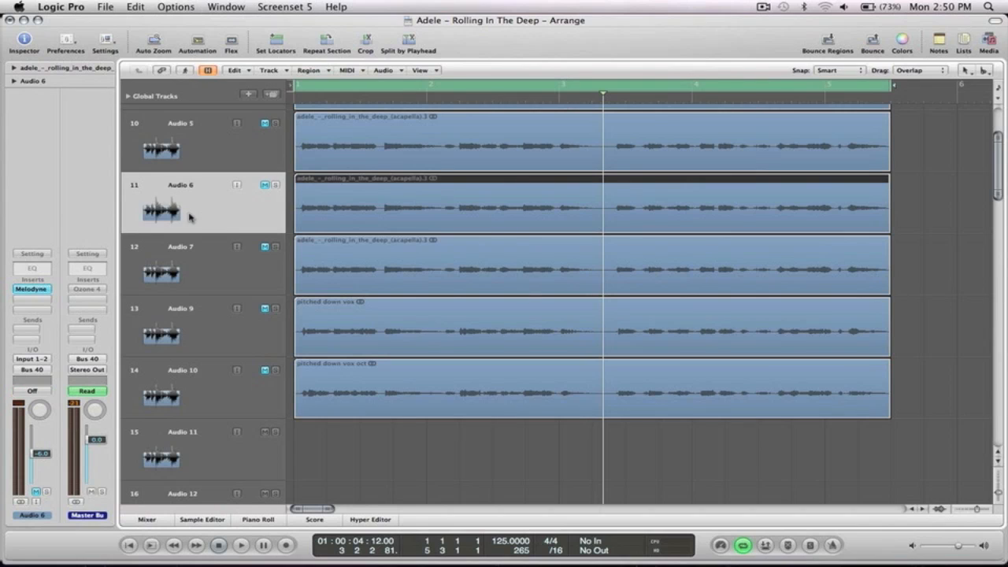
left_click(265, 186)
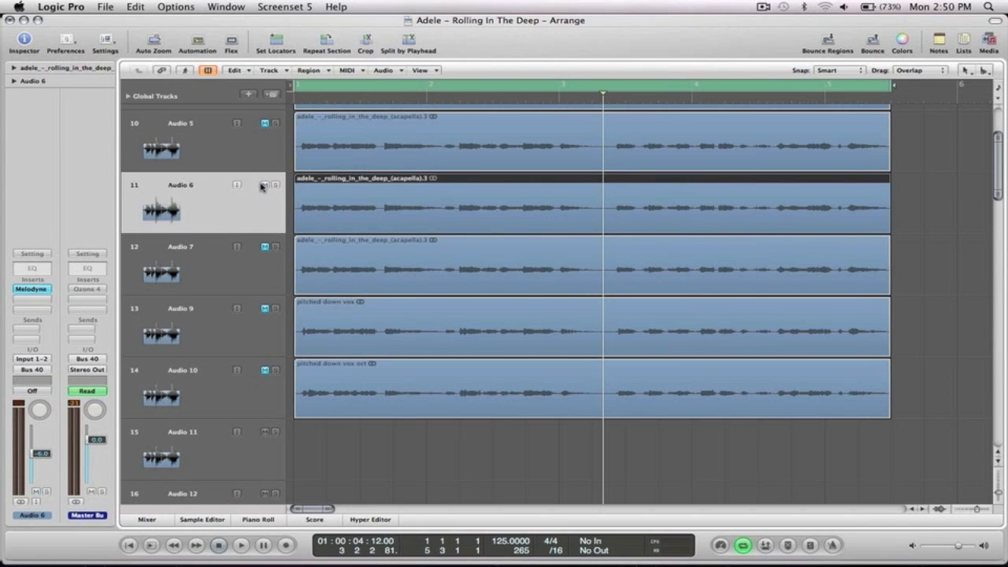
left_click(32, 289)
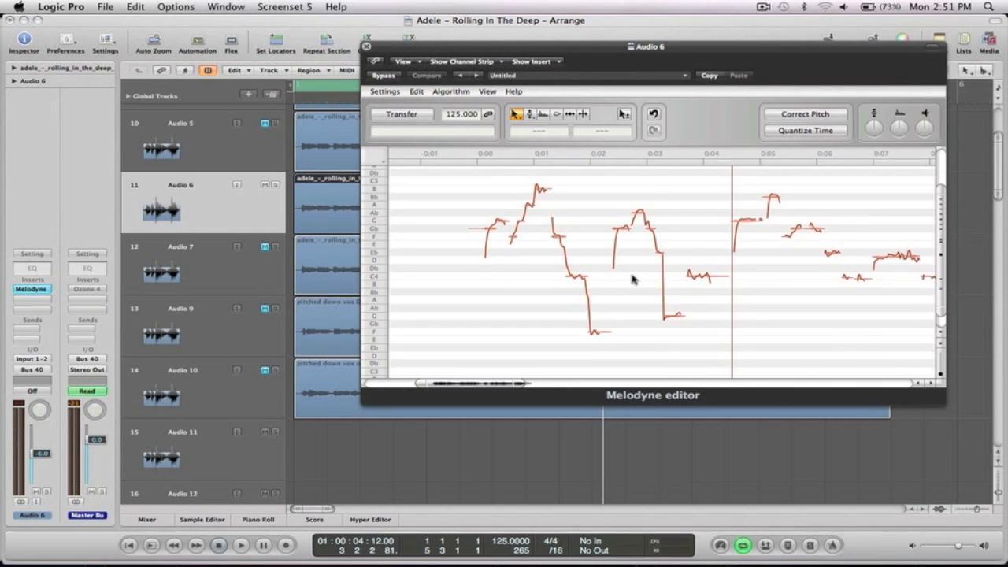
Play the pitch-corrected Audio 6 vocal twice in Melodyne, then close the editor.
scroll(627, 252, "up", 1)
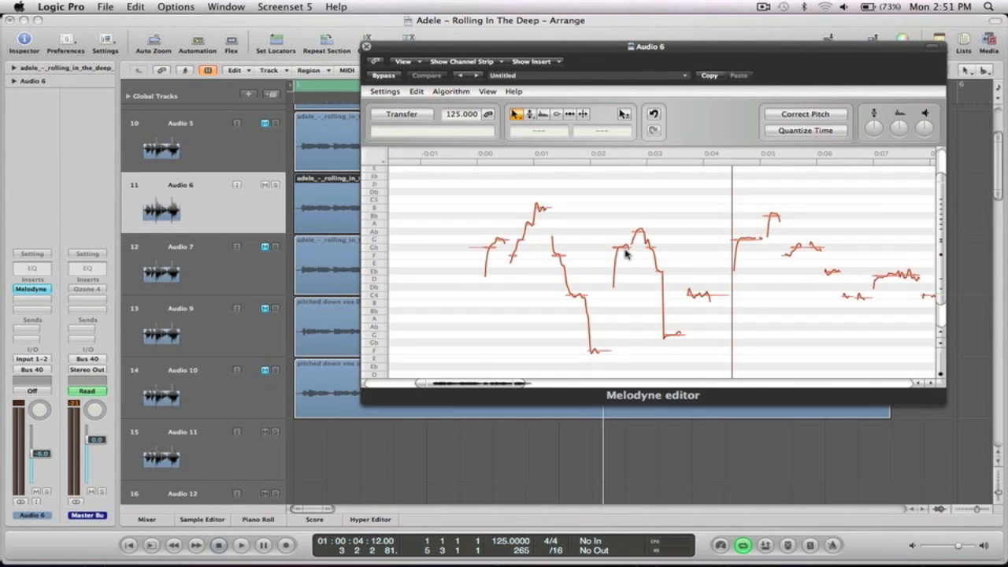
key("space")
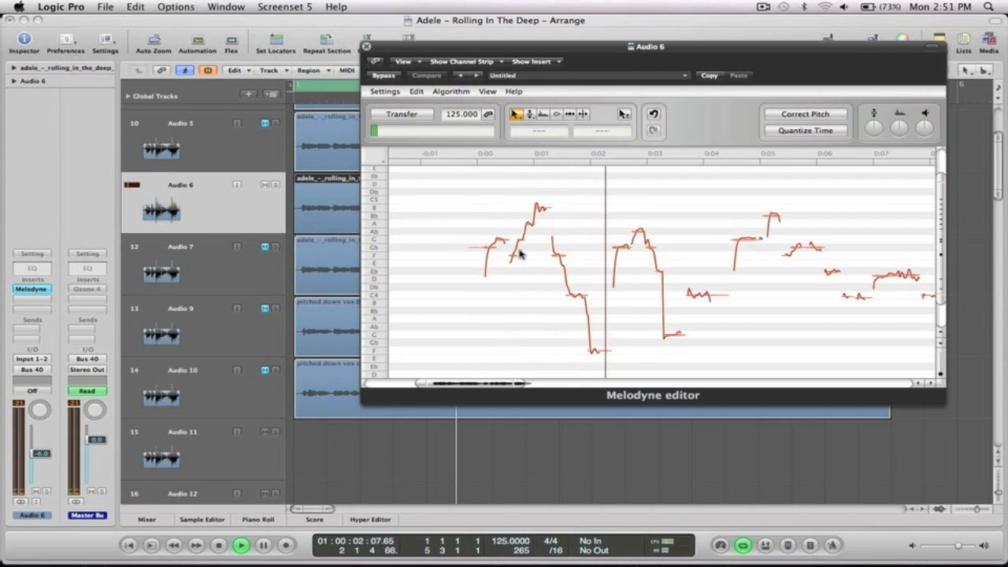
key("space")
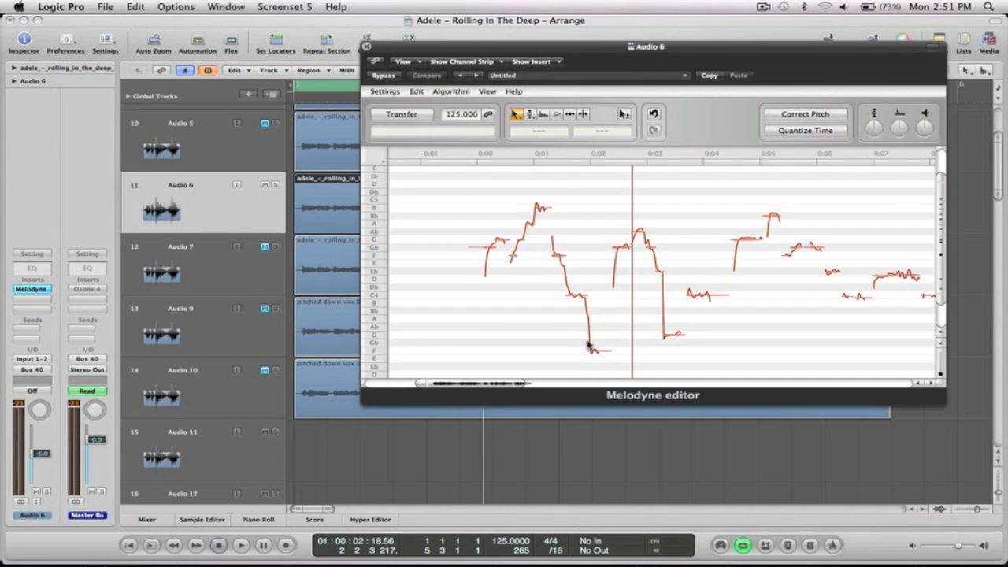
left_click_drag(472, 382, 478, 383)
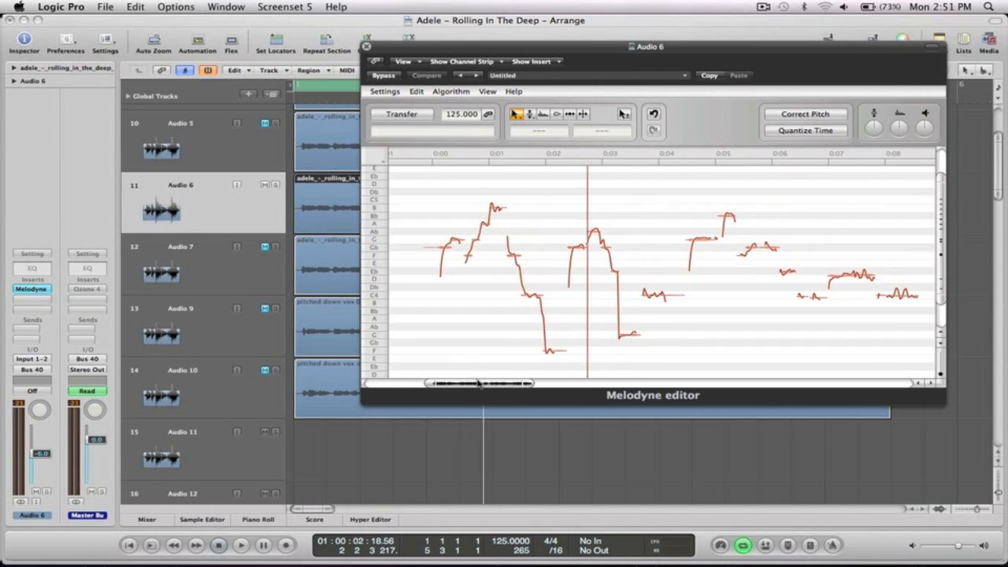
key("space")
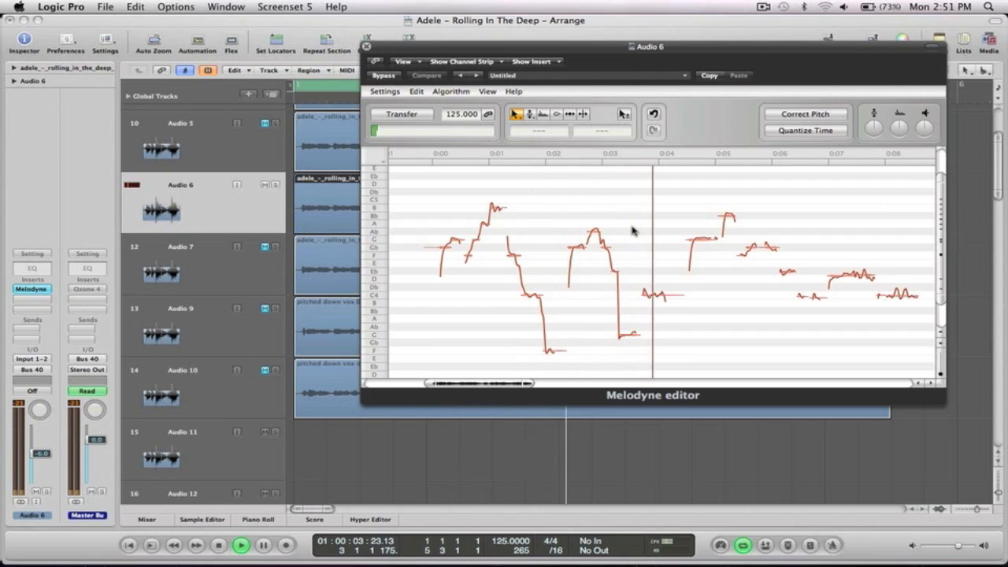
left_click(367, 46)
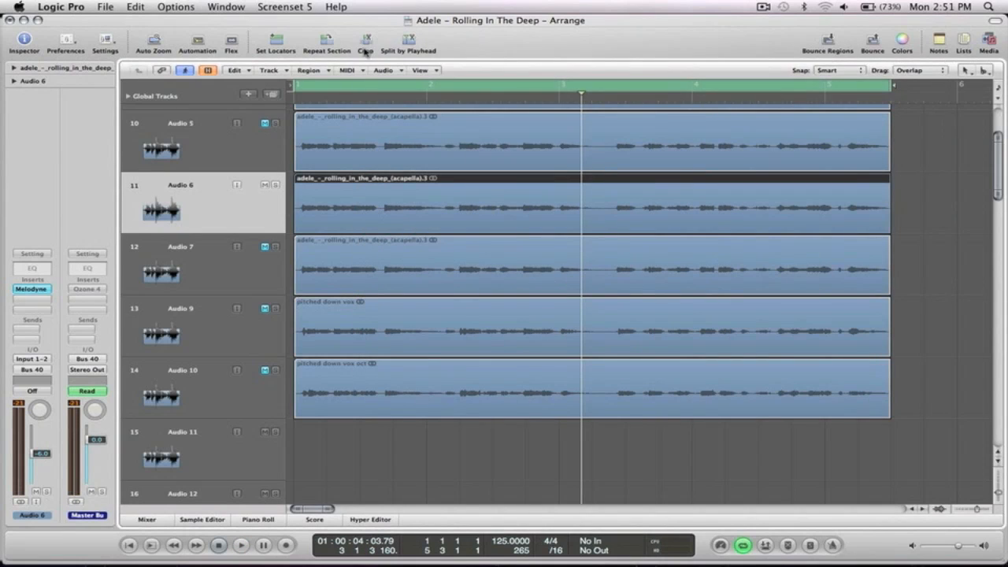
Mute Audio 6, unmute Audio 7, and play the arrangement from the beginning.
left_click(265, 185)
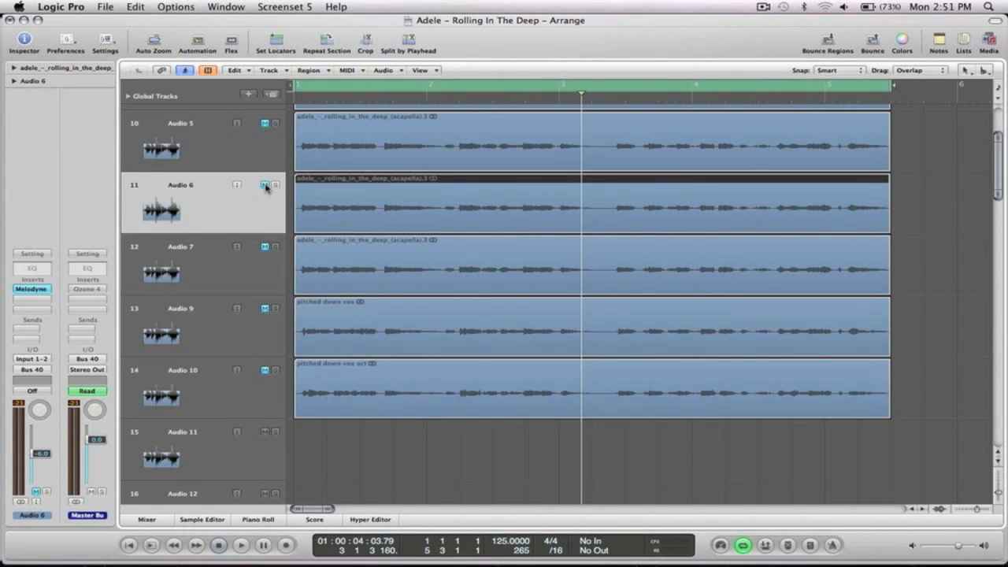
left_click(891, 224, "ctrl+alt")
left_click(265, 204)
left_click(185, 203)
left_click_drag(720, 285, 278, 151)
scroll(441, 323, "down", 1)
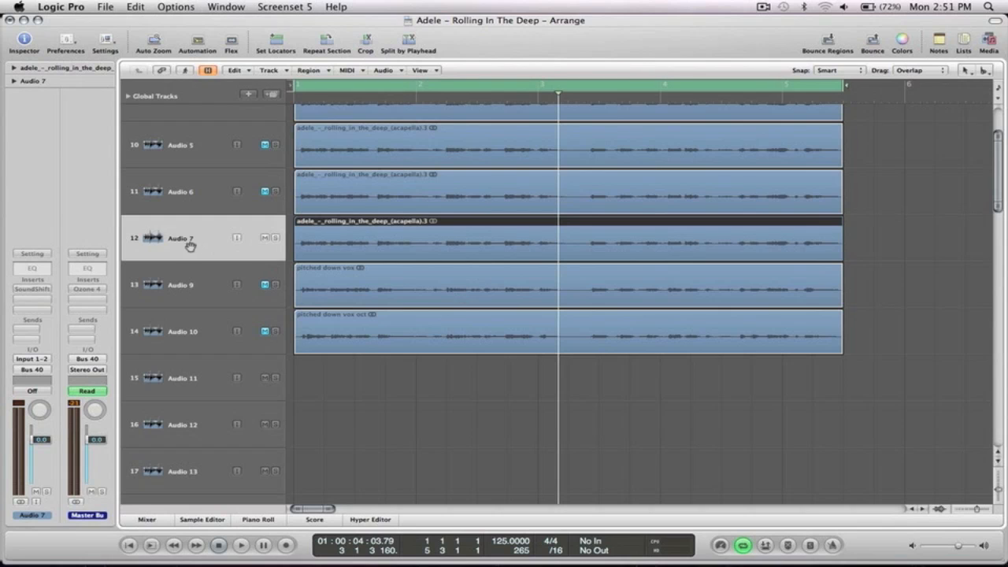
key("Return")
key("space")
key("space")
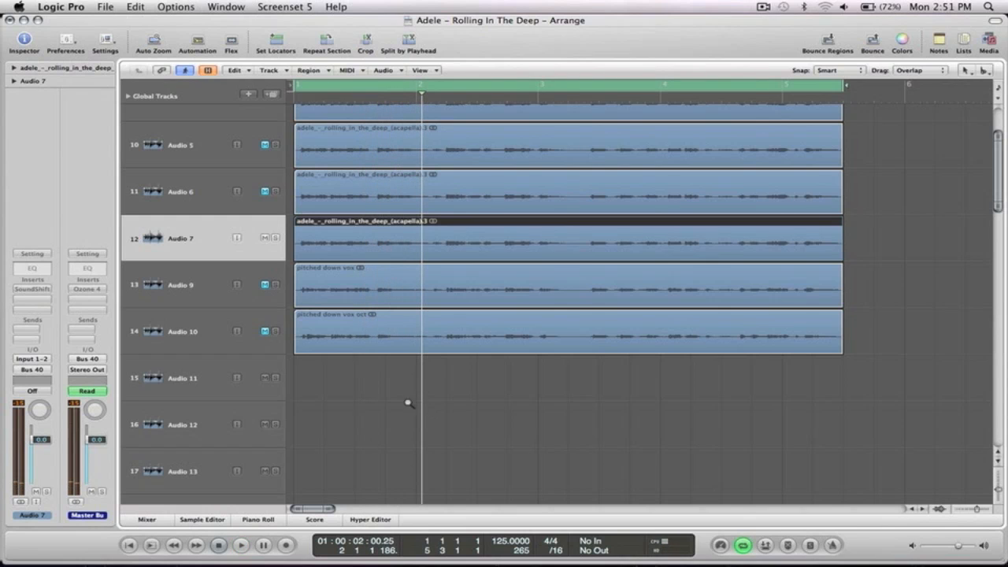
Zoom into the pitched-down vox regions and show Audio 7's SoundShifter Pitch at -12 semitones.
left_click_drag(407, 404, 296, 223)
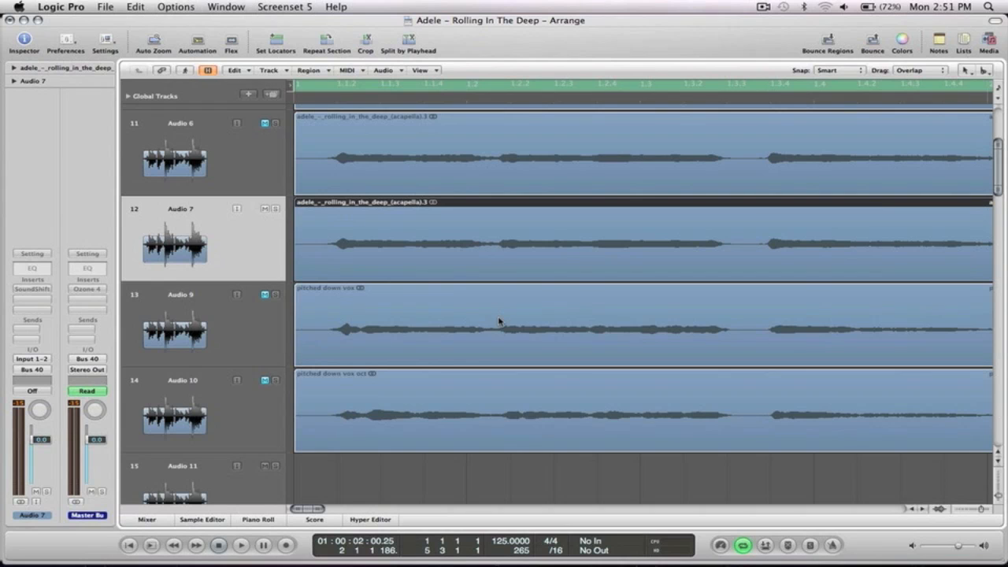
left_click_drag(408, 470, 294, 205)
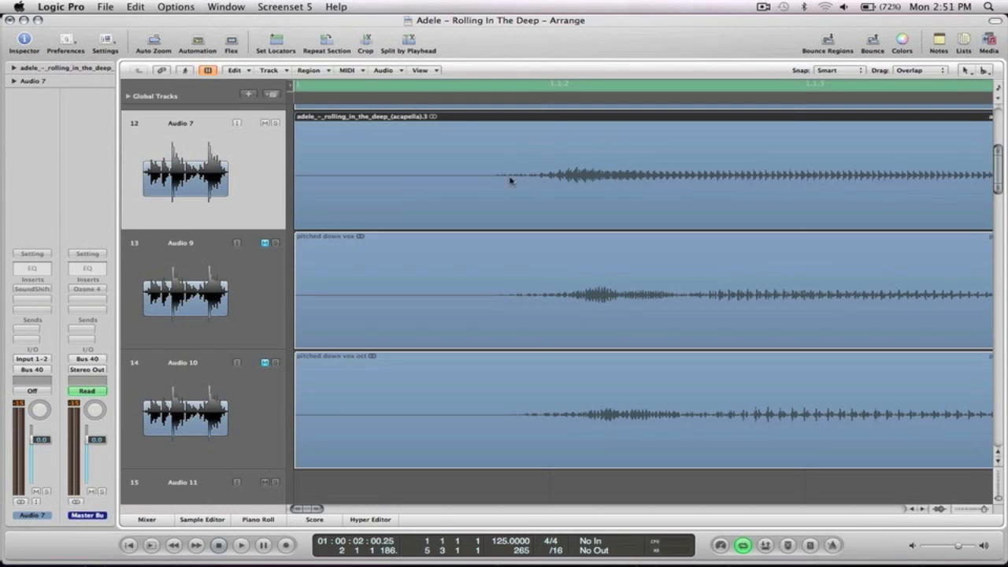
left_click(430, 279)
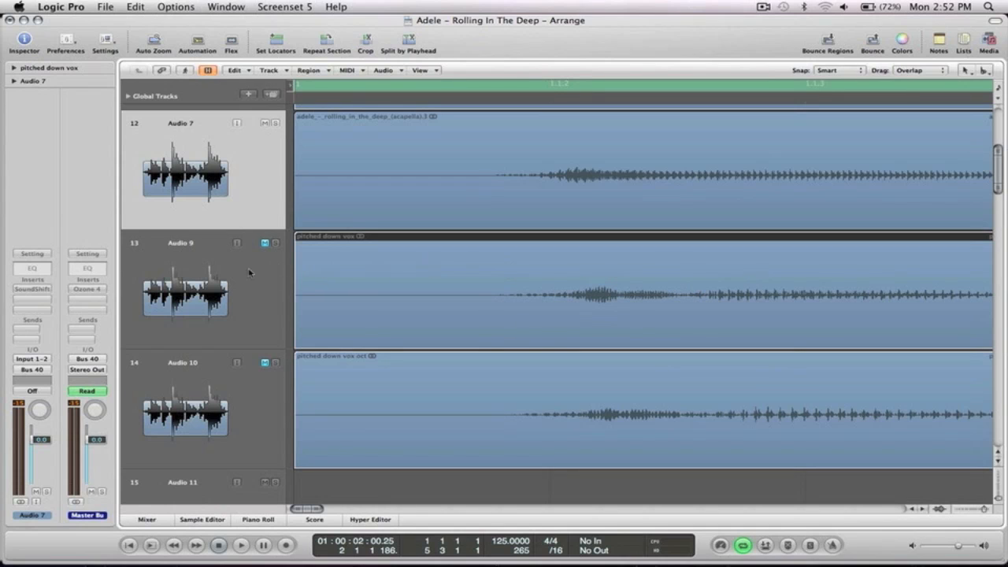
left_click(222, 275)
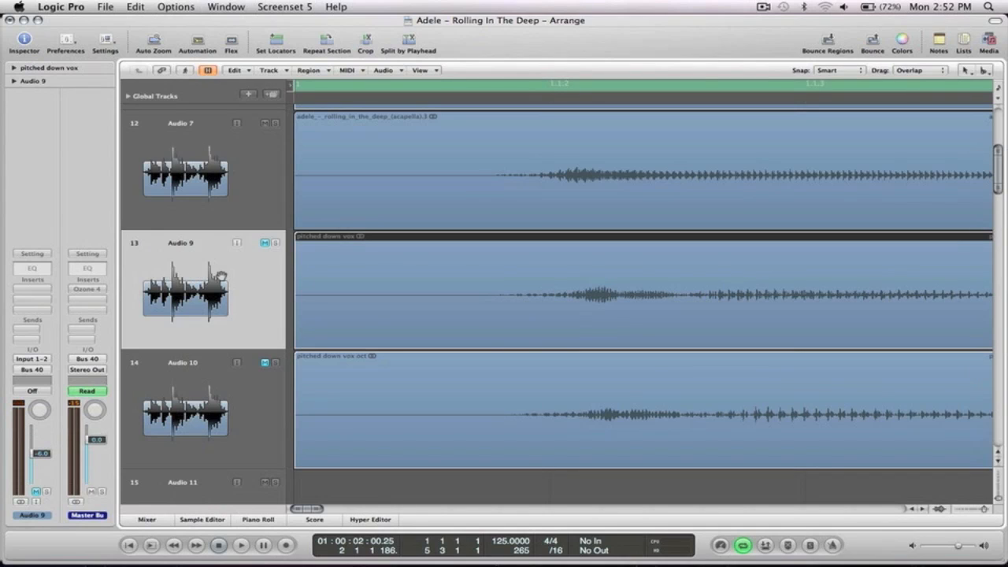
left_click(201, 144)
left_click(30, 289)
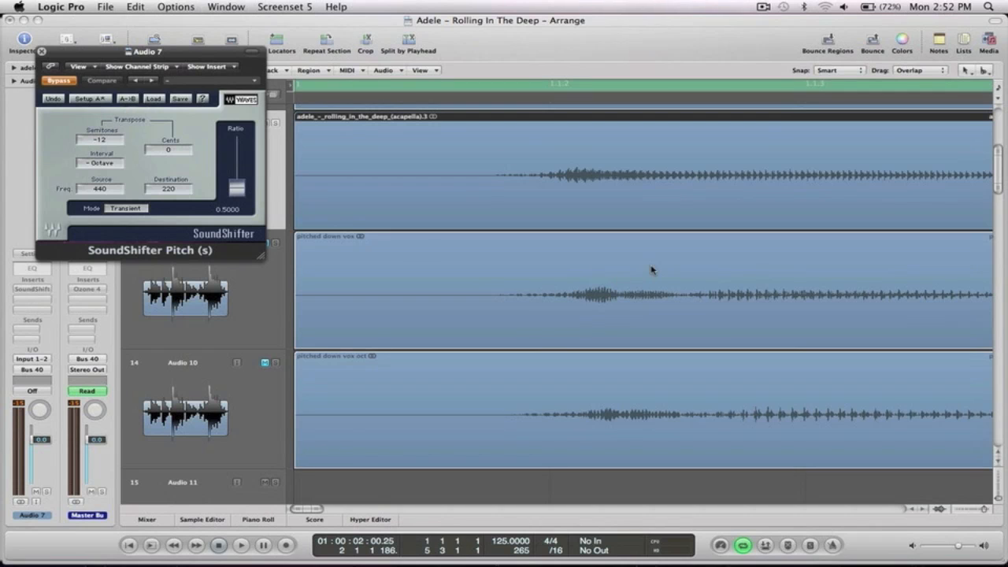
Close SoundShifter and briefly audition Audio 7 and Audio 9 soloed together.
left_click(660, 414)
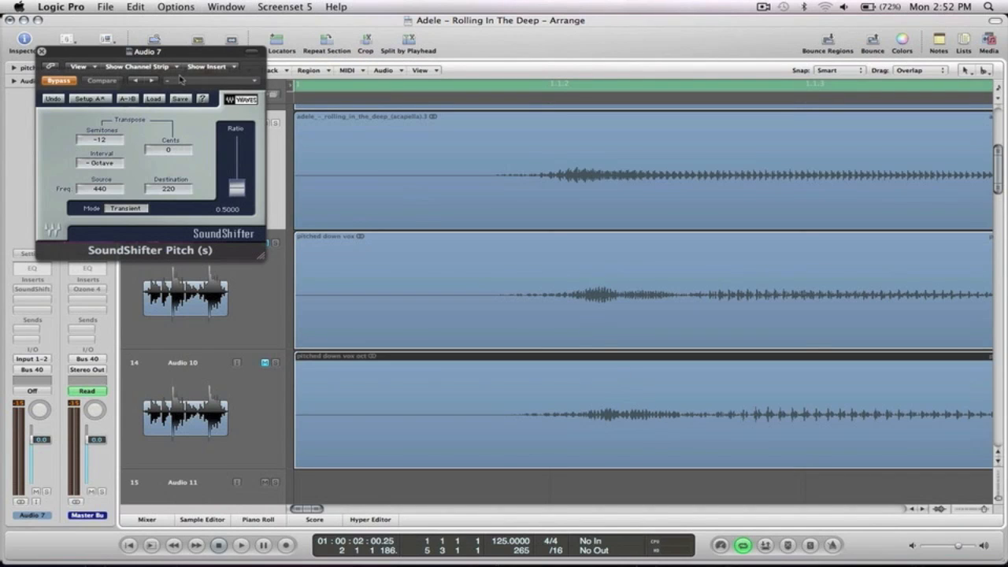
left_click(42, 52)
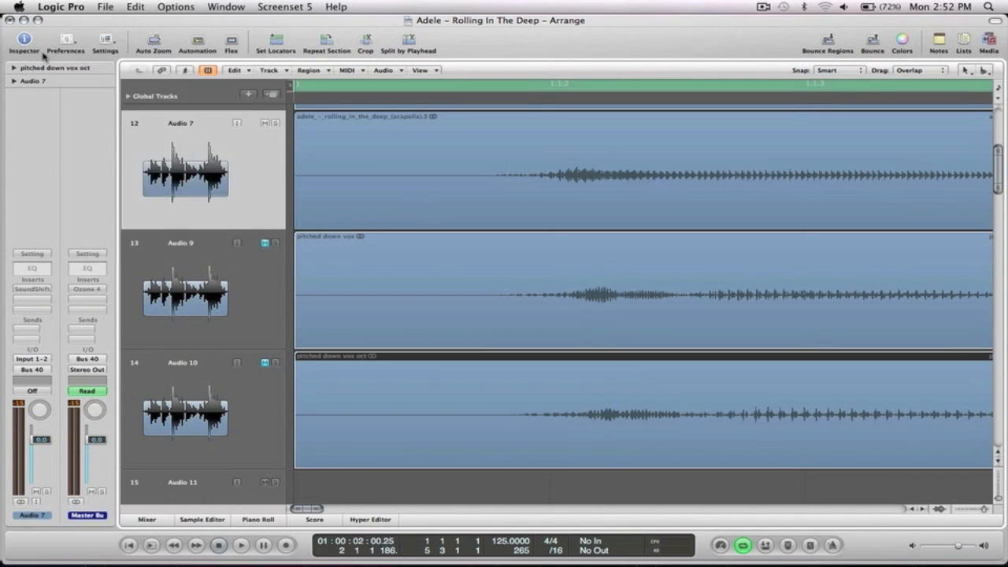
left_click(494, 259, "ctrl+alt")
left_click(275, 296)
left_click(275, 210)
key("space")
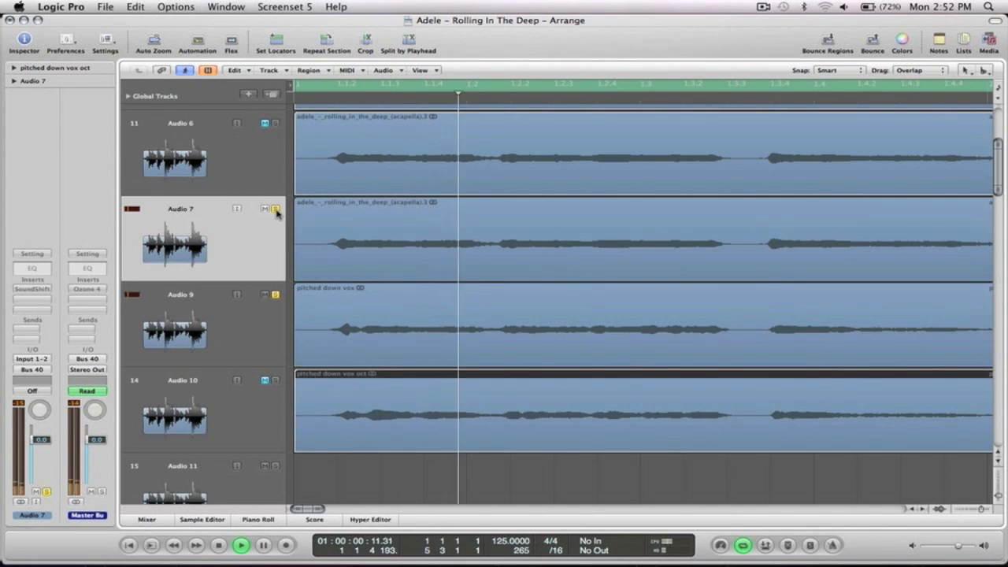
key("space")
Unmute Audio 10 and play the pitched-down harmony tracks together.
left_click(496, 285, "ctrl+alt")
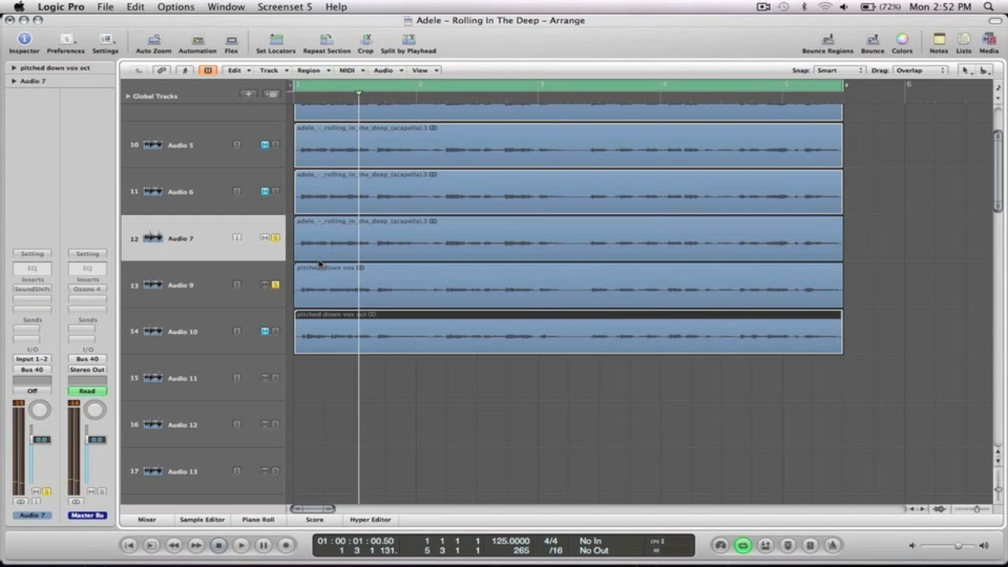
left_click_drag(868, 365, 275, 154)
left_click(274, 437)
key("space")
key("space")
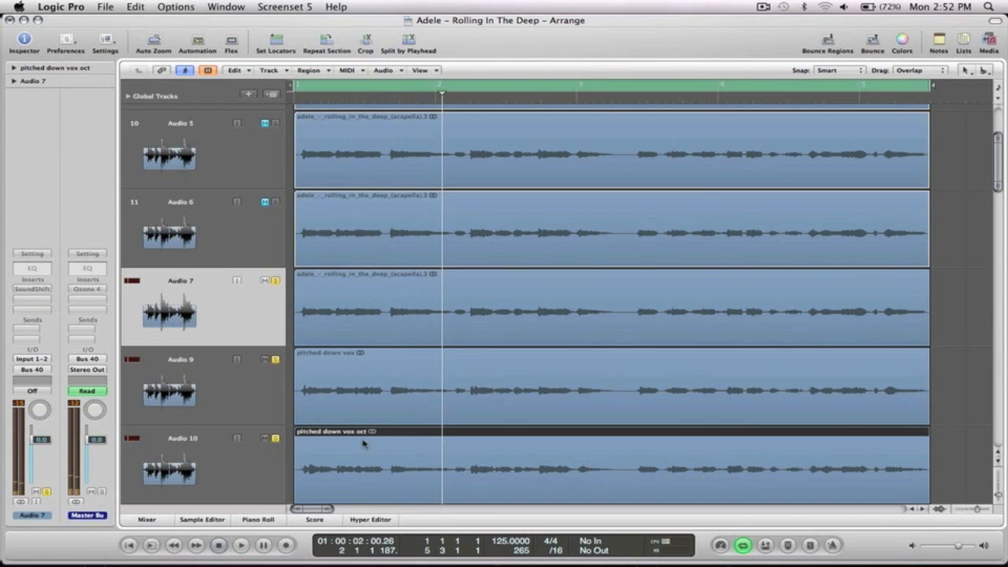
left_click_drag(419, 493, 370, 283)
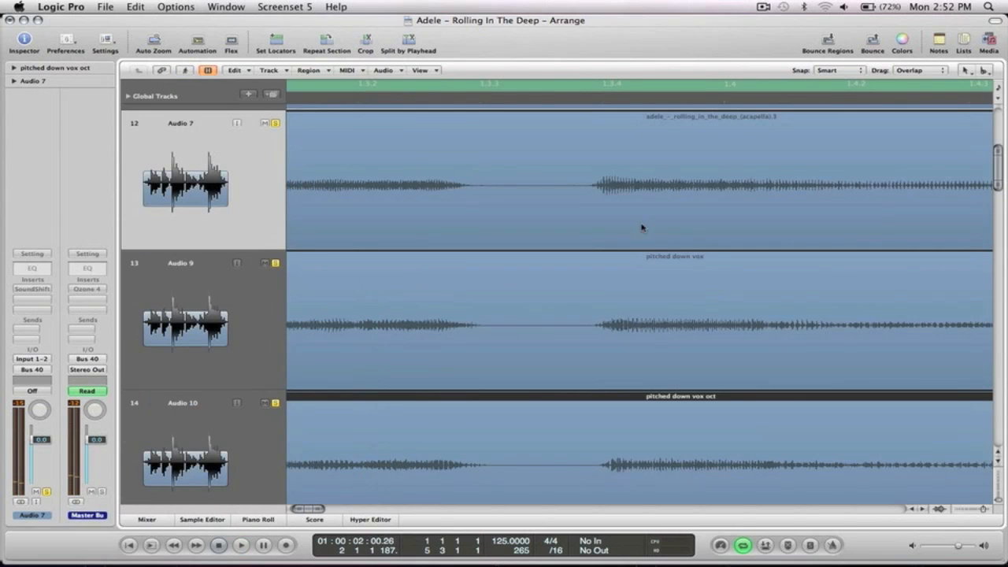
scroll(464, 360, "left", 10)
scroll(464, 360, "down", 1)
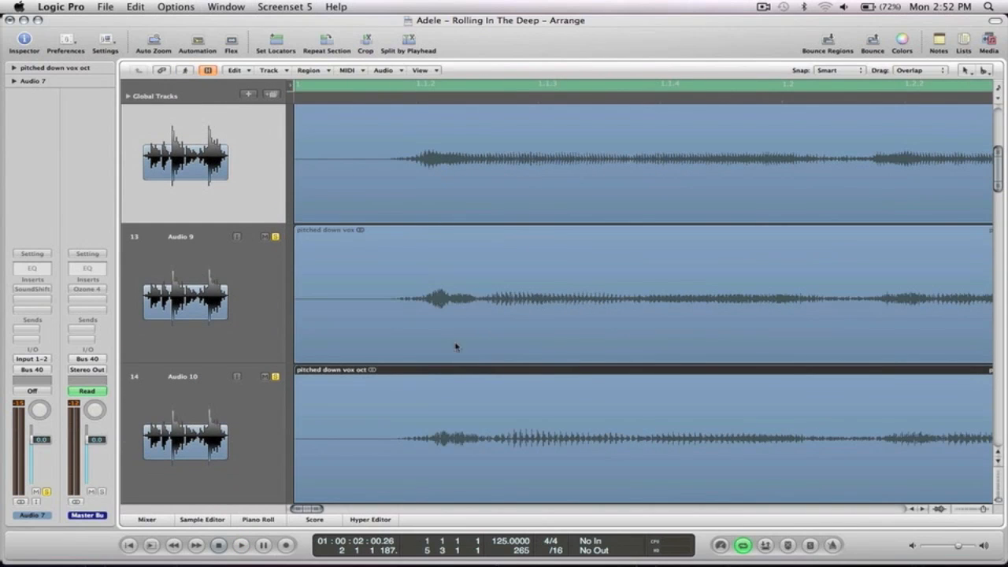
left_click(529, 327, "ctrl+alt")
left_click(529, 327, "ctrl+alt")
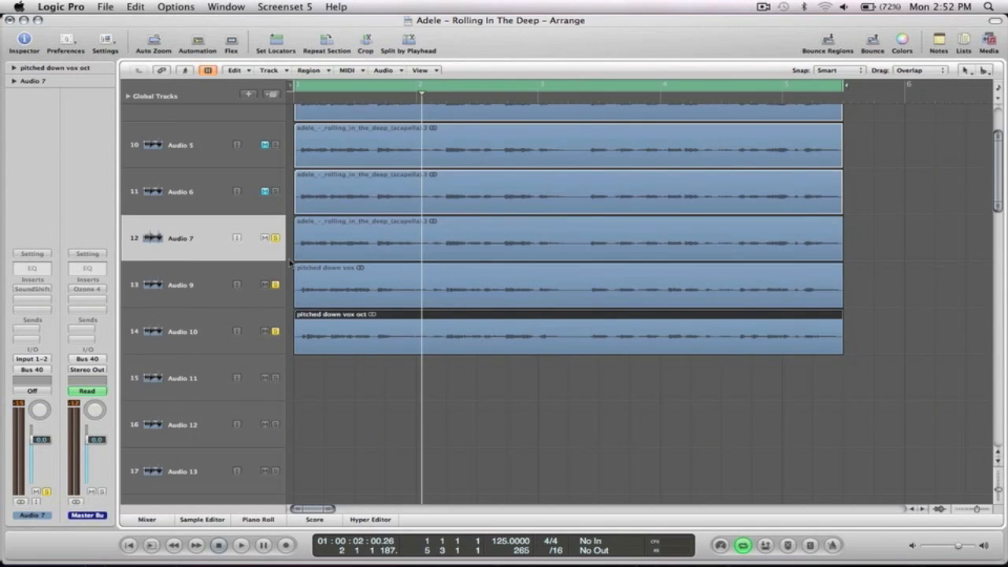
Clear all solos and mute Audio 7, Audio 9 and Audio 10.
left_click(276, 286, "alt")
left_click_drag(265, 239, 266, 331)
left_click(587, 275, "ctrl+alt")
left_click(648, 271)
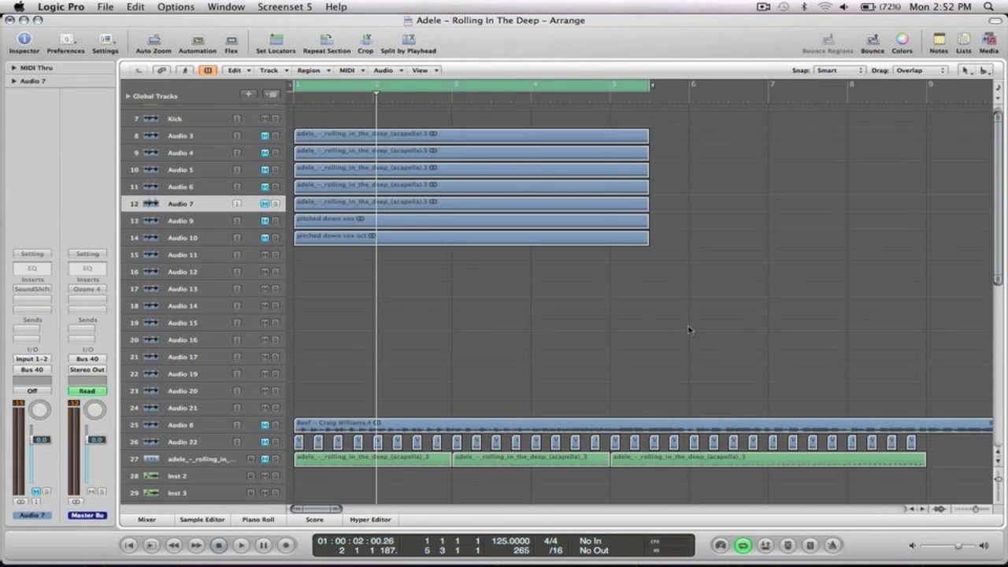
left_click(613, 293, "ctrl+alt")
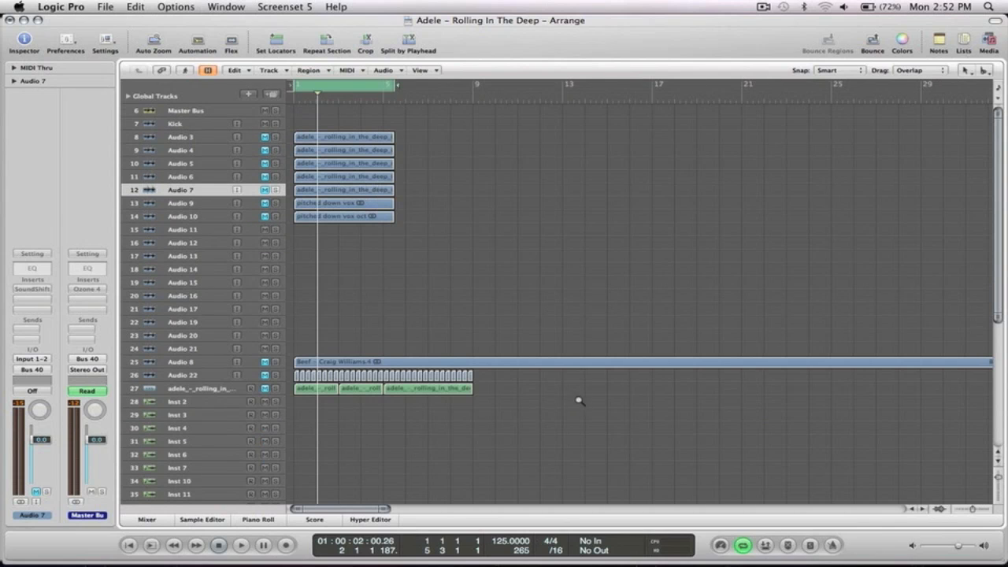
Select track 27, toggle its mute, and open its EXS24 sampler for Inst 1.
left_click_drag(494, 419, 280, 344)
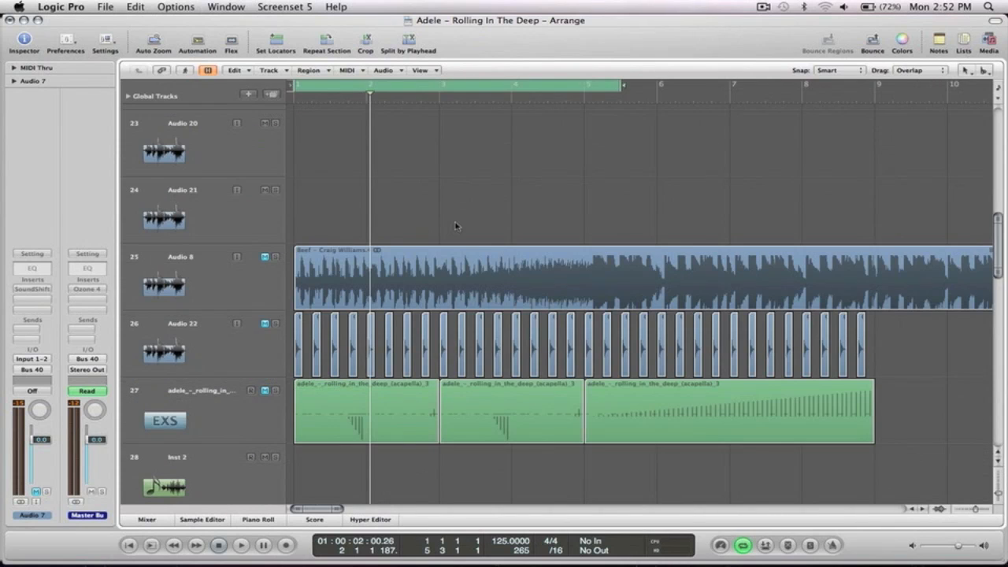
scroll(455, 225, "down", 1)
left_click(200, 370)
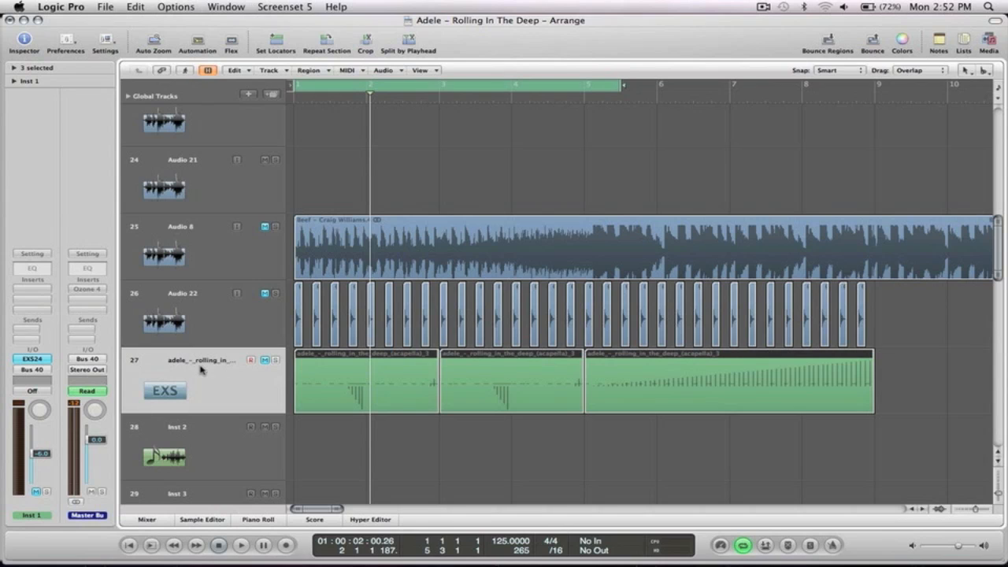
left_click(265, 360)
left_click(33, 359)
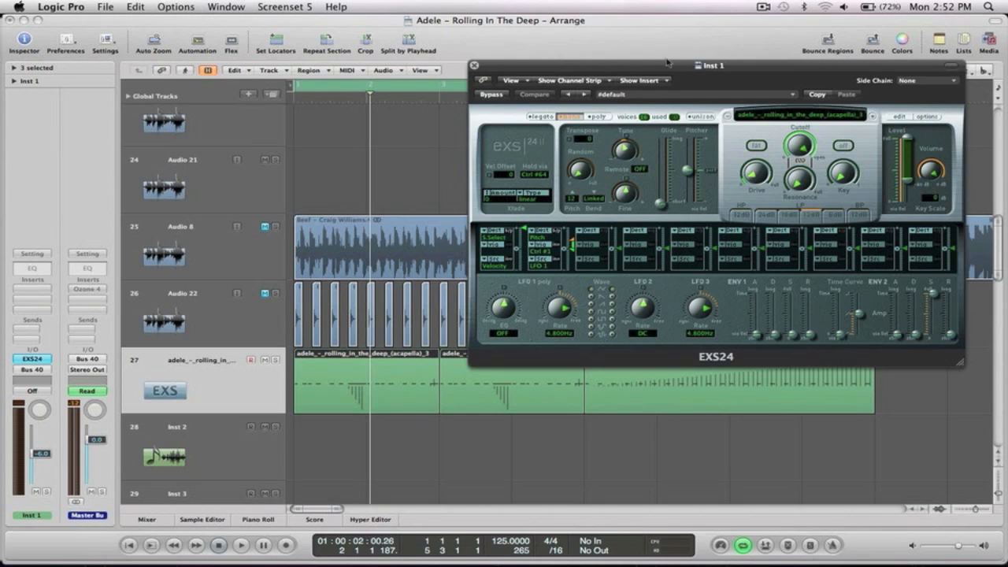
left_click_drag(645, 65, 583, 67)
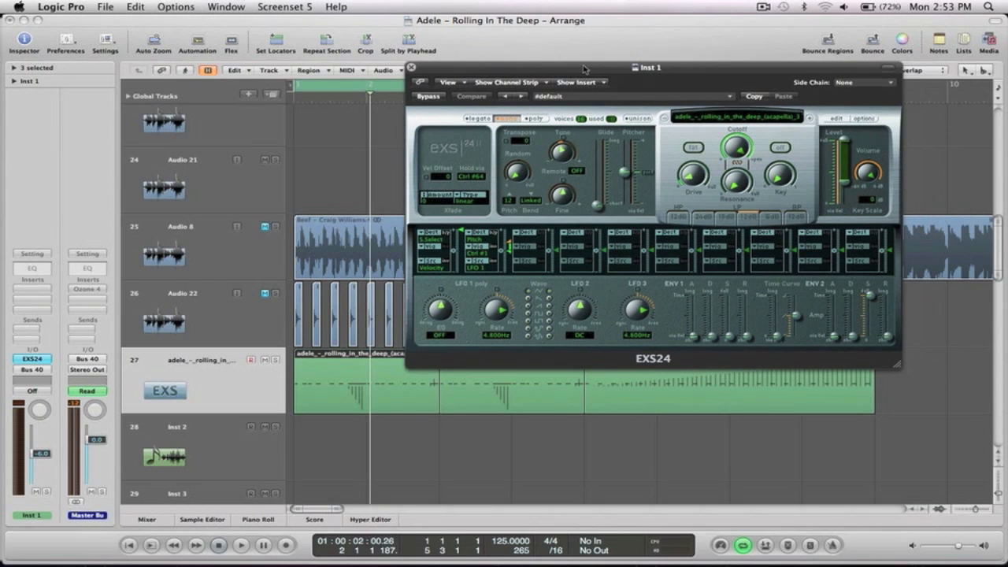
left_click(835, 117)
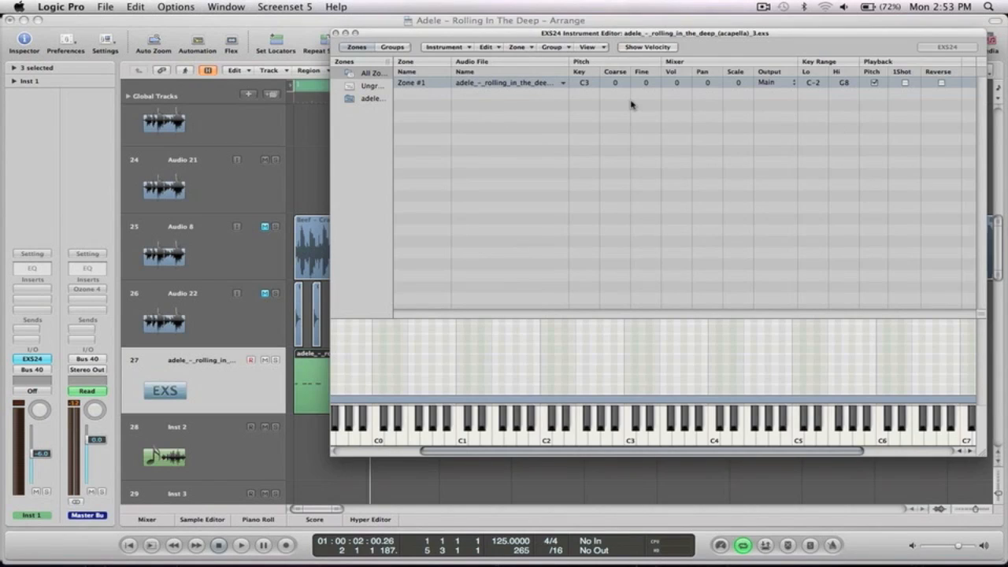
left_click(632, 441)
left_click_drag(424, 39, 470, 144)
left_click(471, 131)
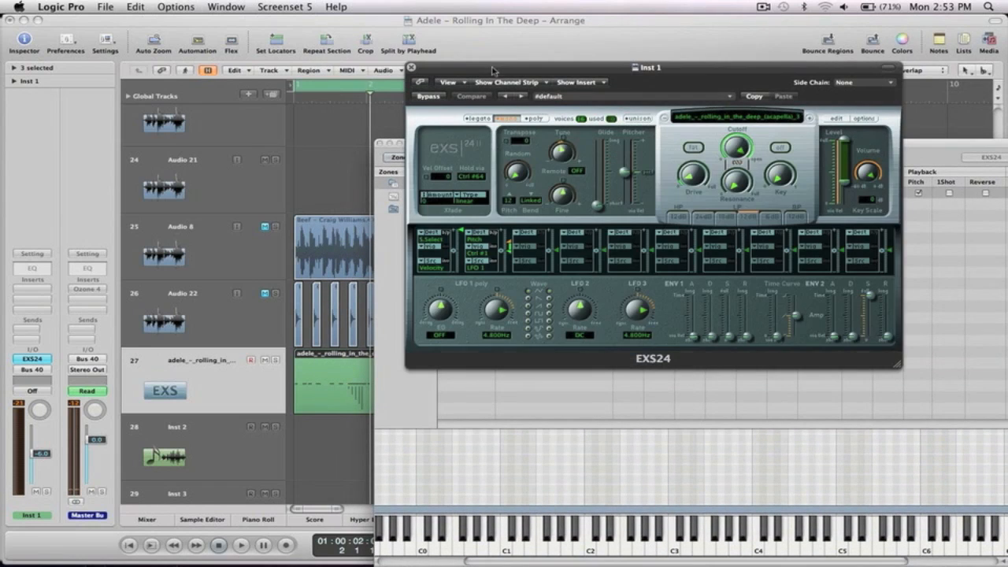
left_click_drag(566, 152, 568, 150)
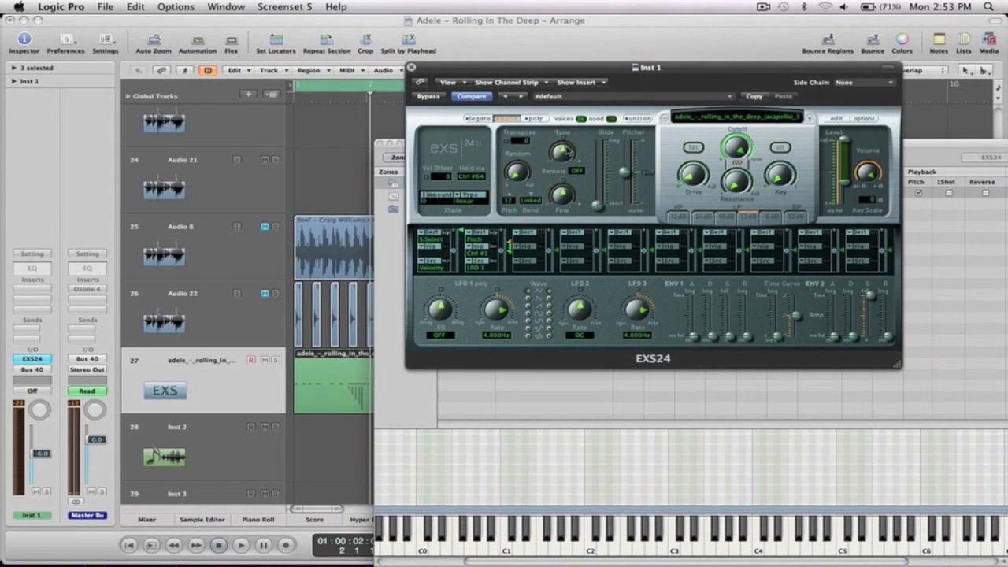
left_click(912, 154)
left_click(674, 548)
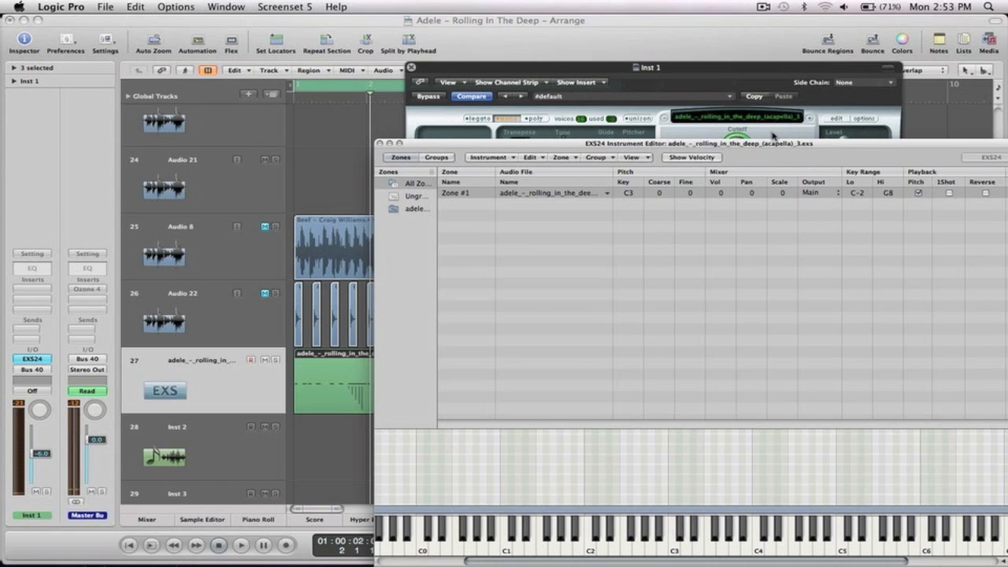
left_click_drag(776, 144, 709, 82)
left_click(357, 476)
left_click(874, 484)
left_click(741, 482)
left_click(690, 487)
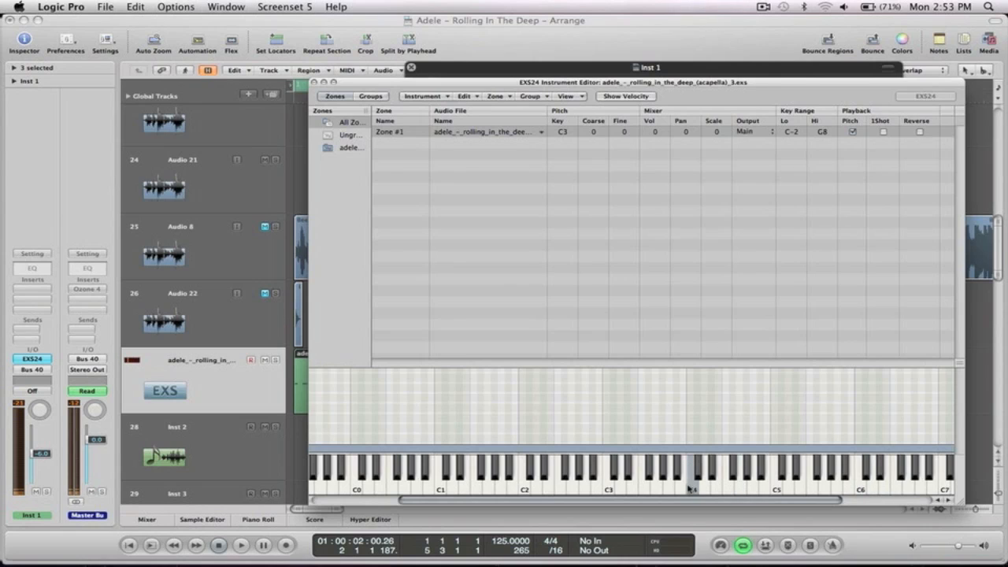
left_click(667, 476)
left_click(655, 482)
left_click(643, 480)
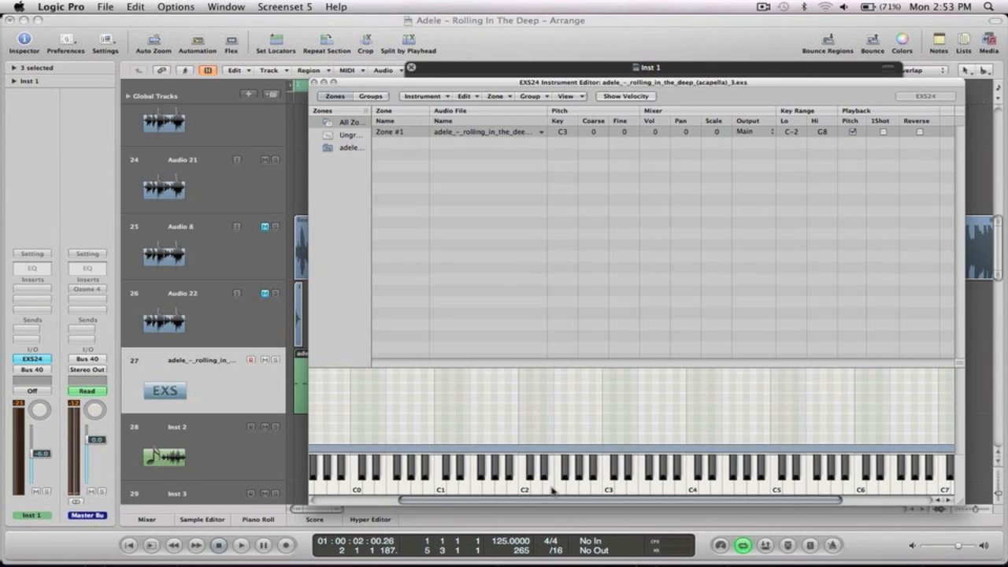
left_click(314, 82)
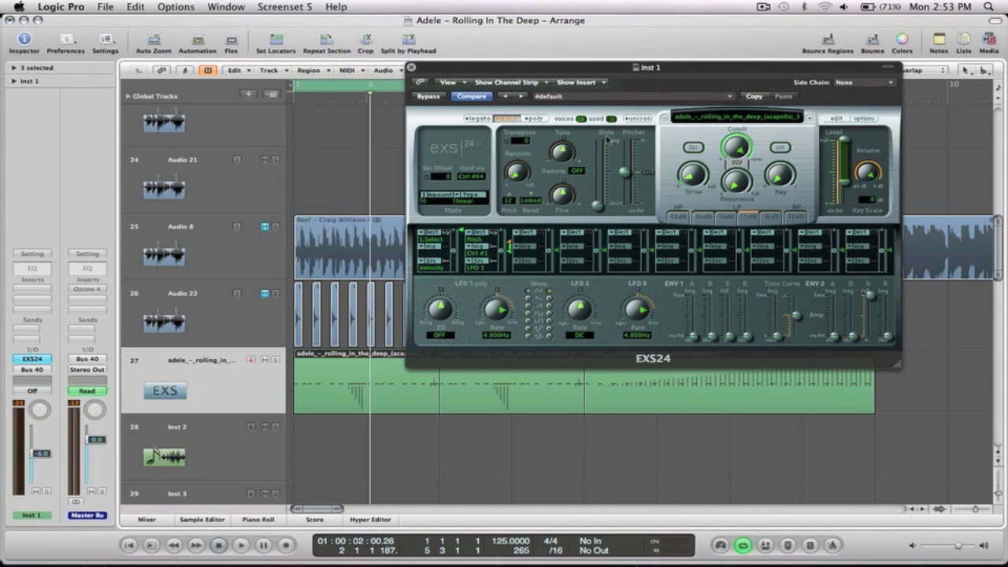
Play the acapella sampler with Musical Typing, dropping to octave 2 and up to C3.
key("super+k")
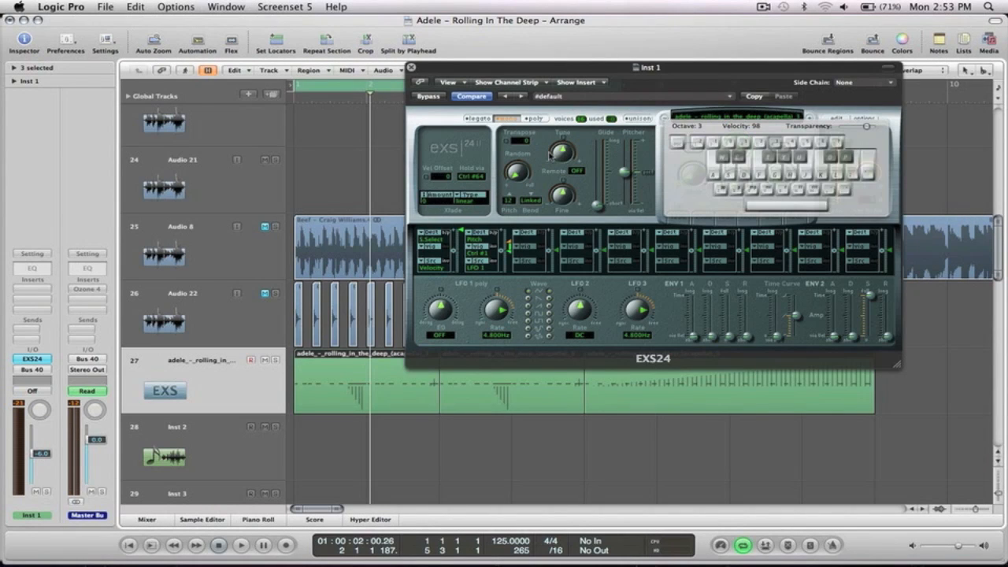
key("g")
key("f")
key("f")
key("f")
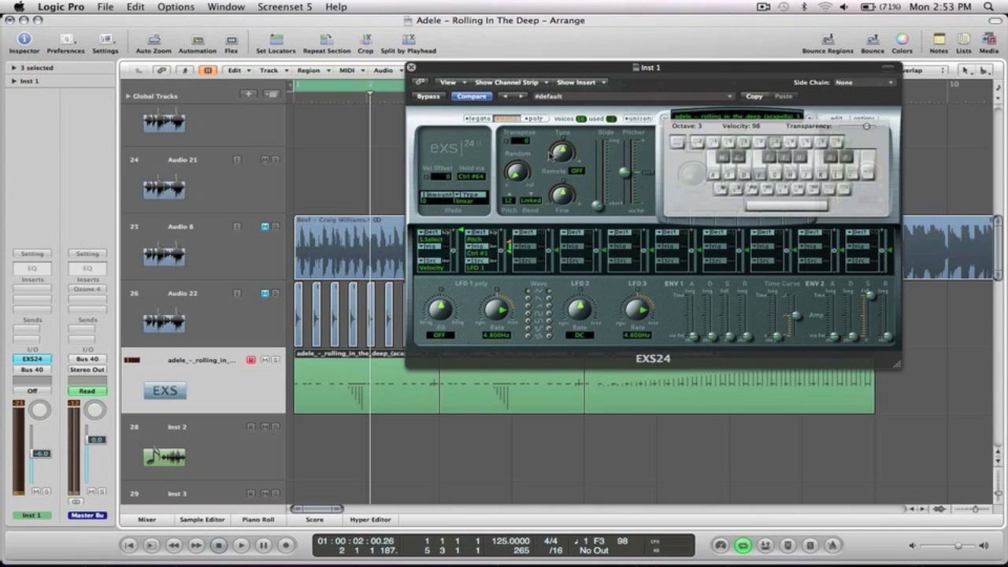
key("f")
key("z")
key("f")
key("g")
key("g")
key("j")
key("k")
key("k")
key("k")
Detune the sampler to -1, compare it with centre tuning, then close the EXS24 window.
left_click_drag(561, 151, 562, 164)
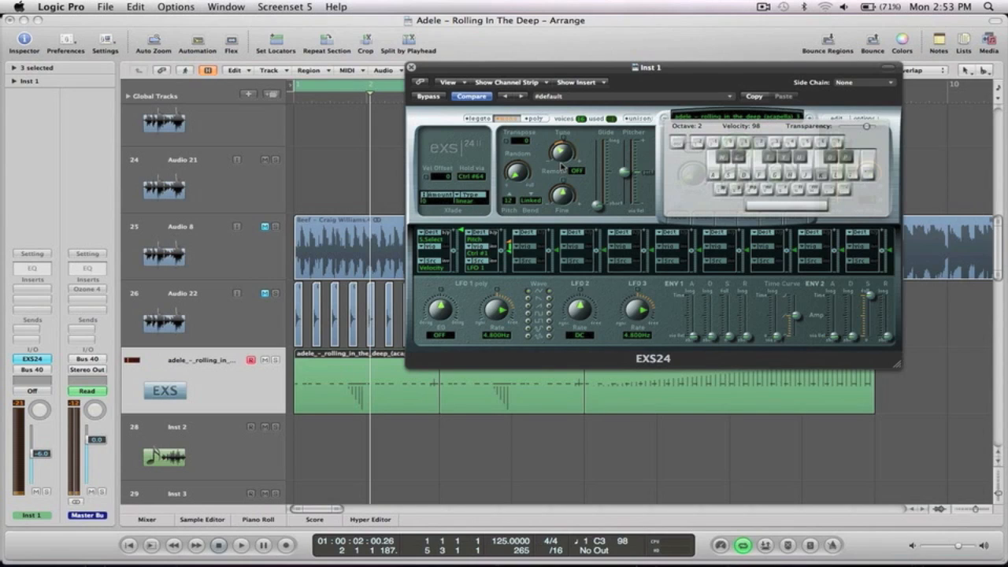
key("k")
mouse_move(561, 161)
left_mouse_down()
mouse_move(560, 135)
mouse_move(563, 175)
left_mouse_up()
key("k")
key("k")
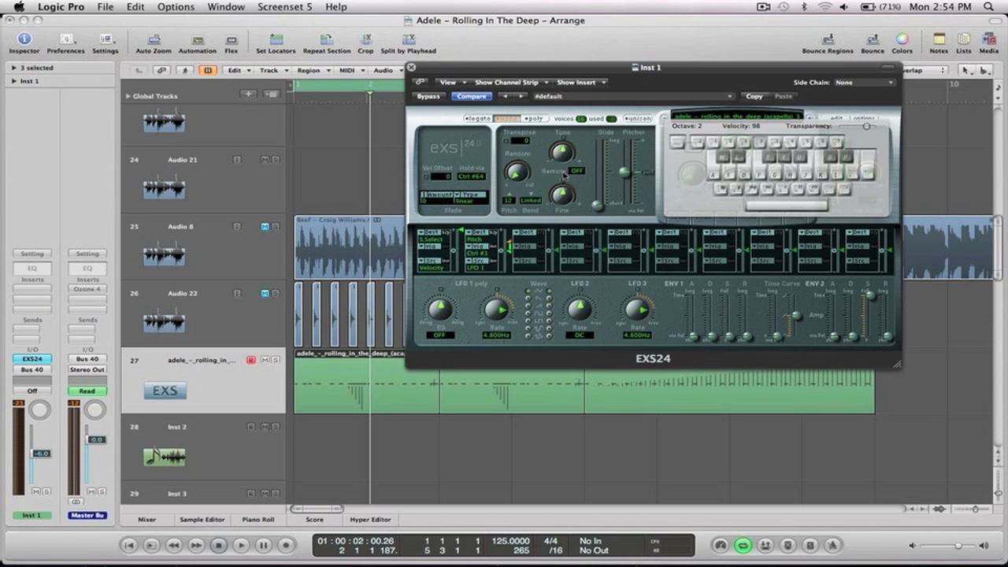
left_click(411, 67)
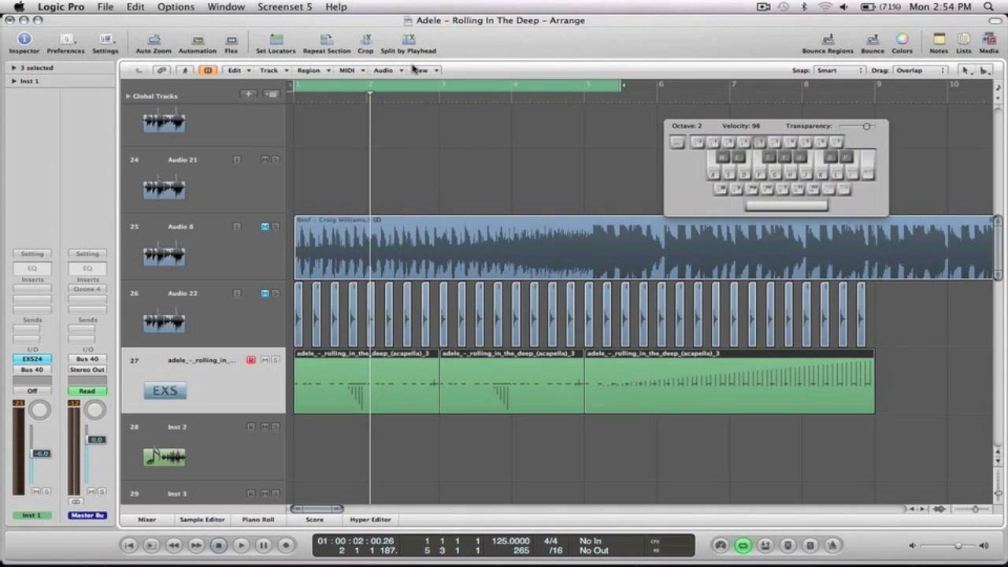
Hide Musical Typing and open track 27's first acapella region in the Piano Roll.
key("Caps_Lock")
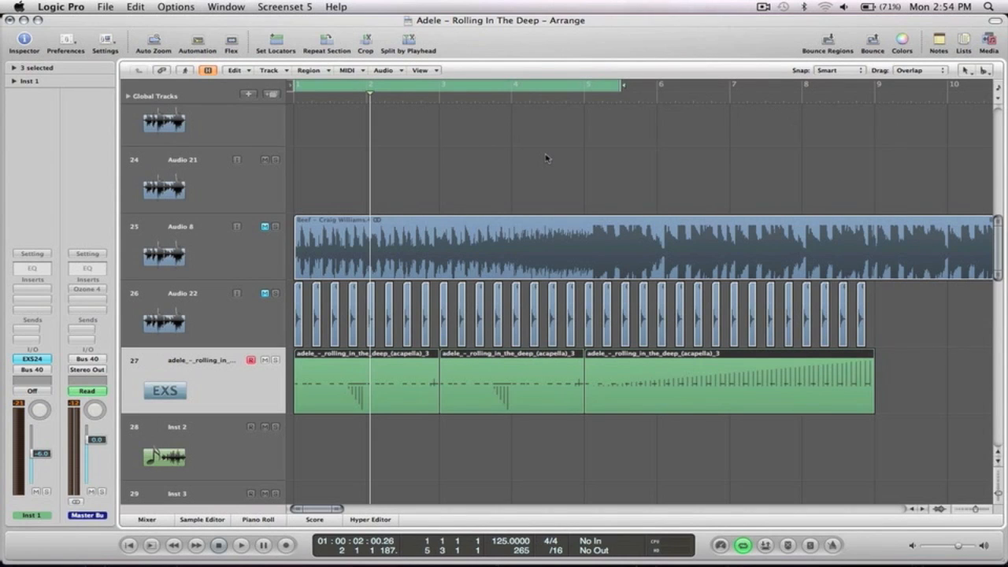
left_click(547, 158)
scroll(434, 286, "down", 3)
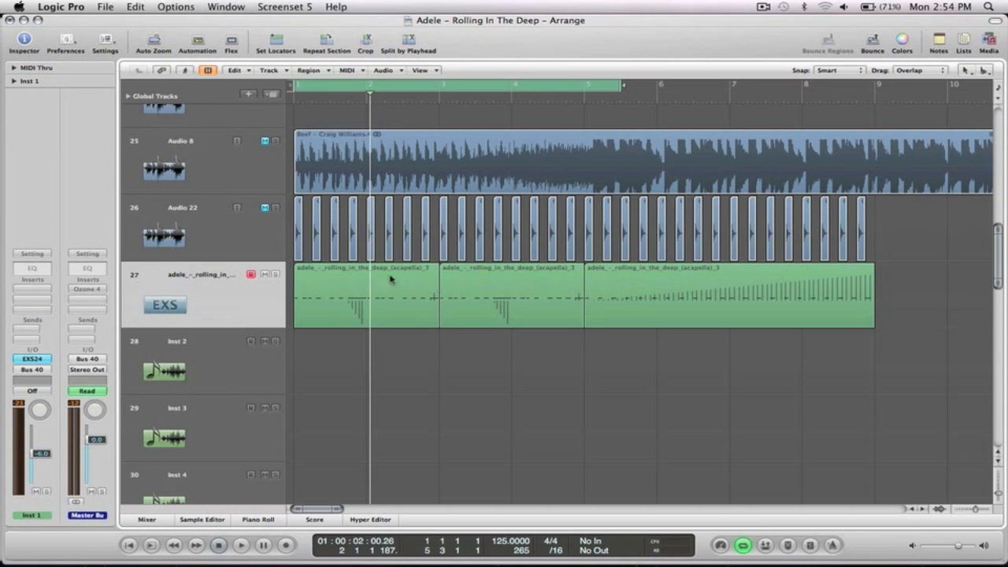
left_click(334, 293)
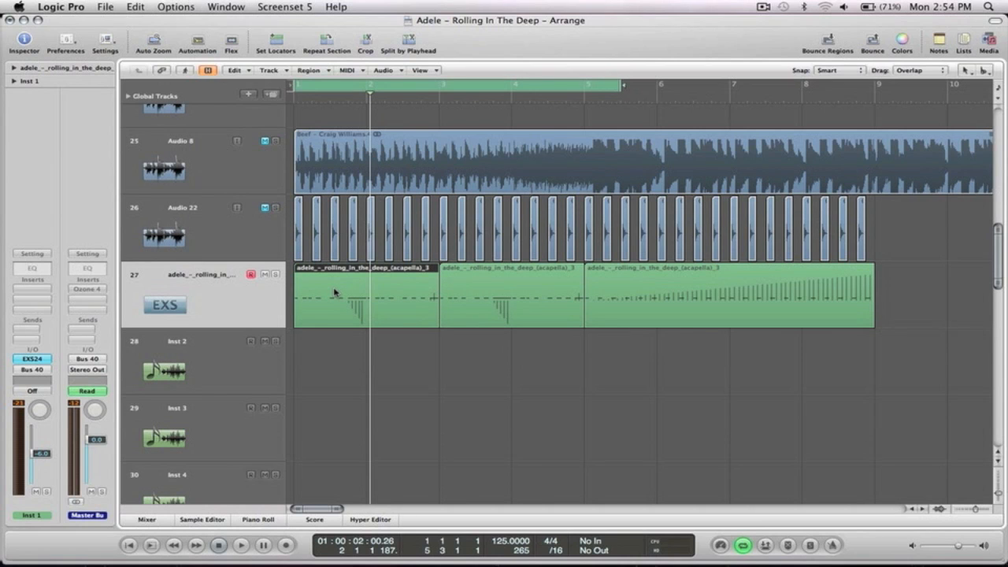
double_click(335, 294)
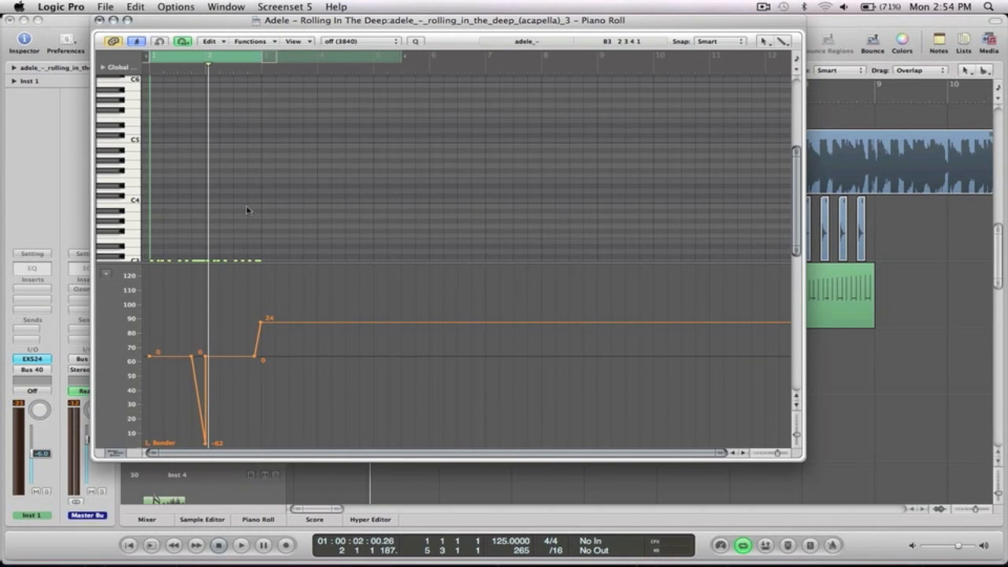
Zoom onto the C3 notes, play the region, select the held notes, and close the Piano Roll.
left_click_drag(299, 216, 123, 169)
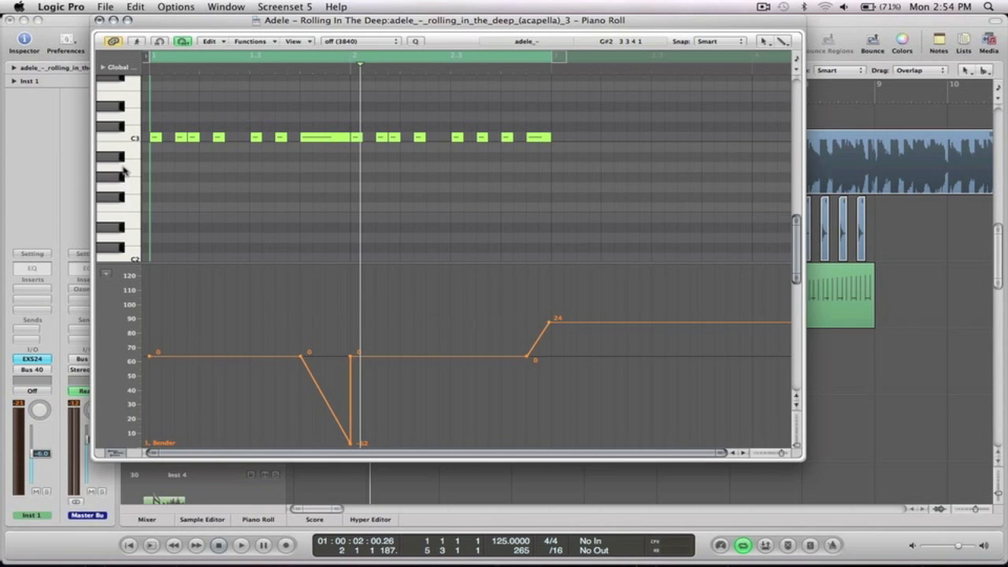
key("space")
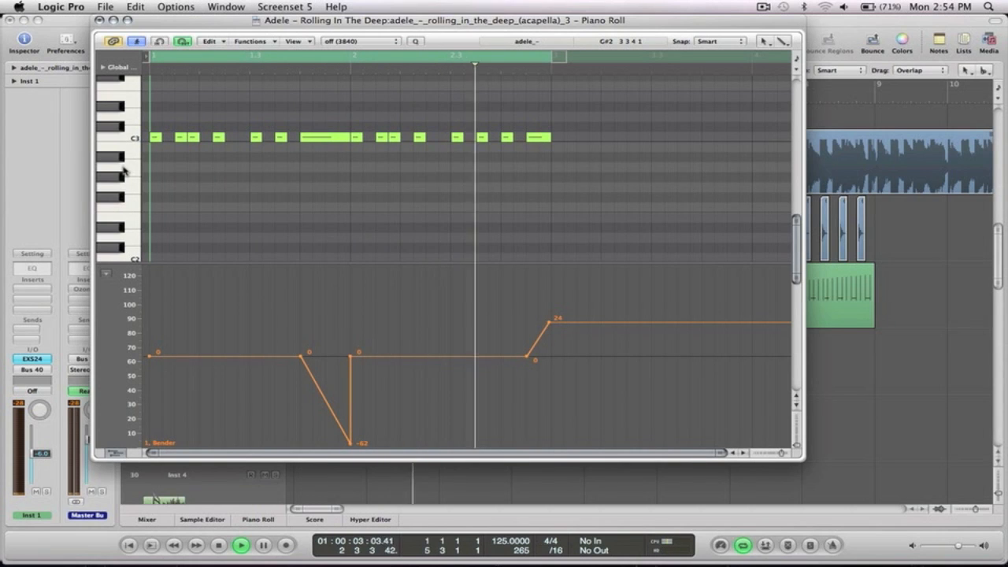
key("space")
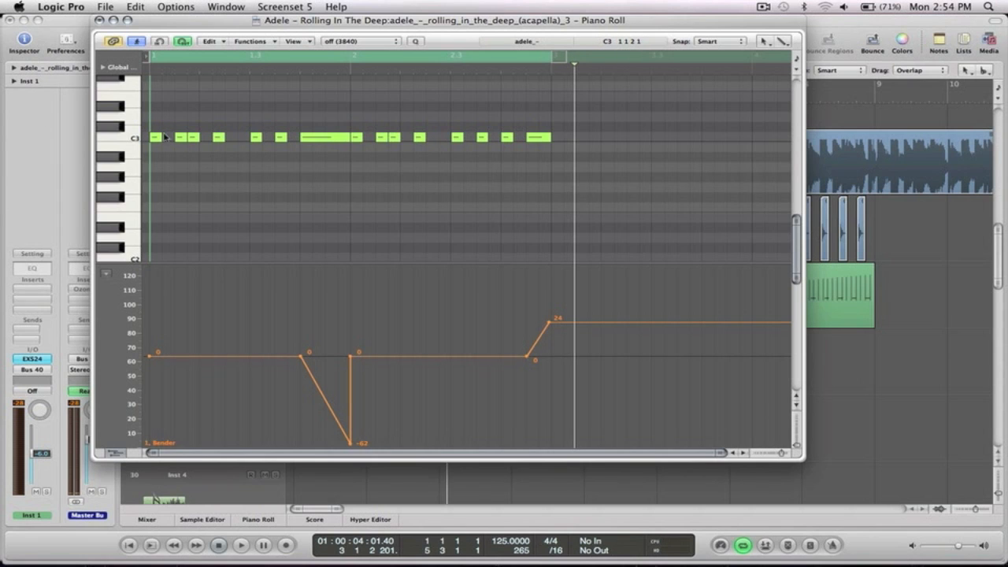
left_click(156, 137)
left_click(156, 138)
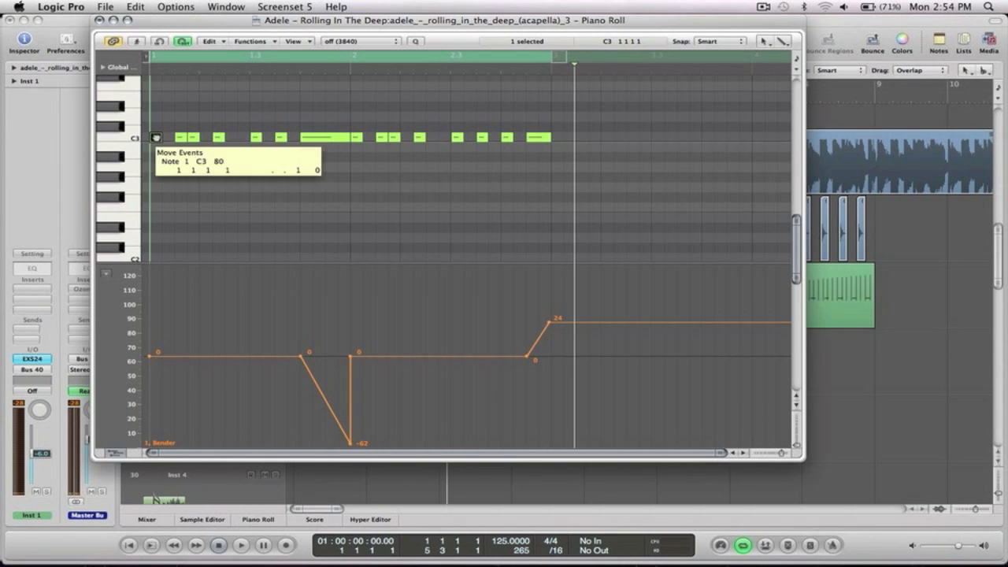
left_click(320, 139)
left_click(320, 140)
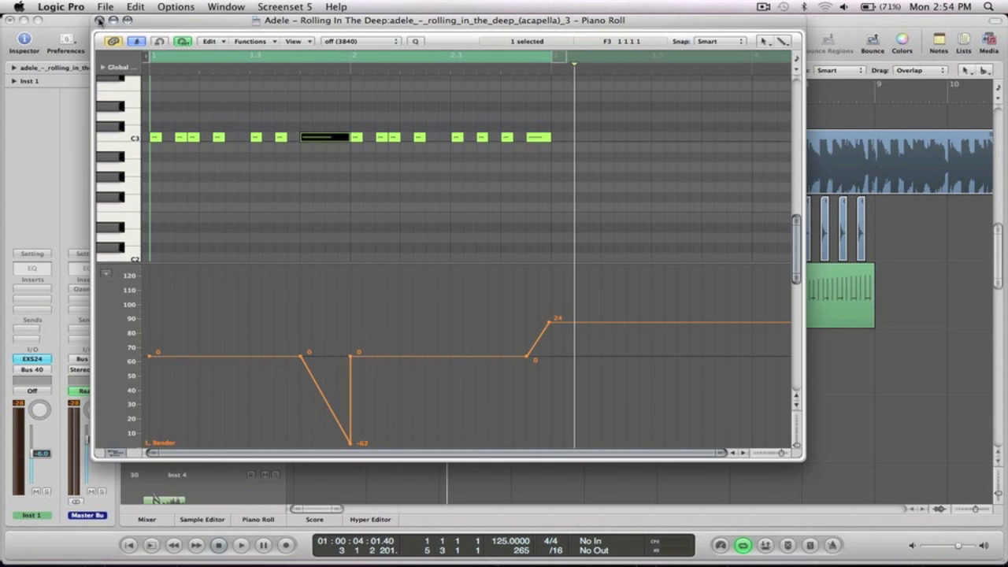
left_click(99, 20)
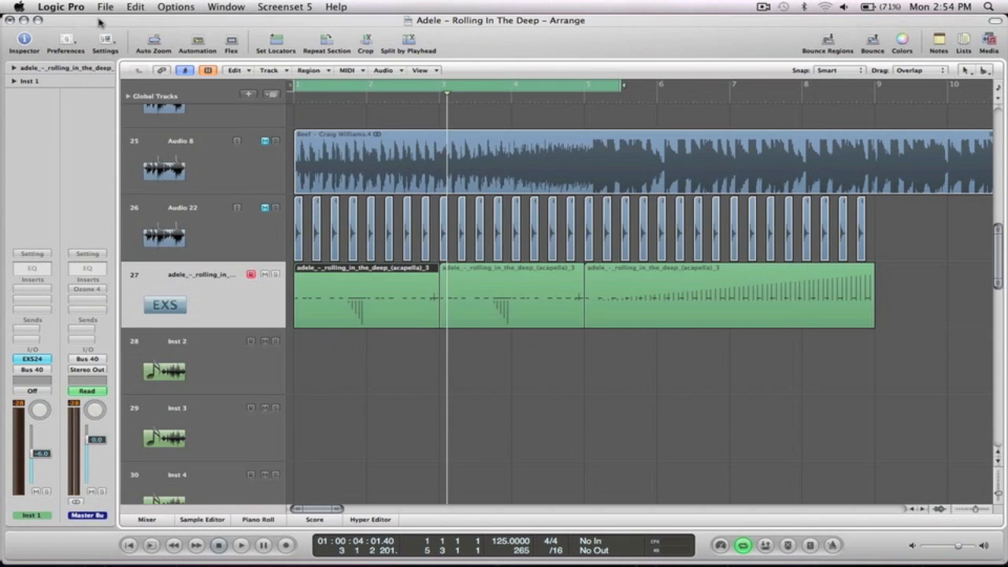
Extend the cycle range end to bar 9 while playing the acapella regions.
left_click(689, 357, "ctrl+alt")
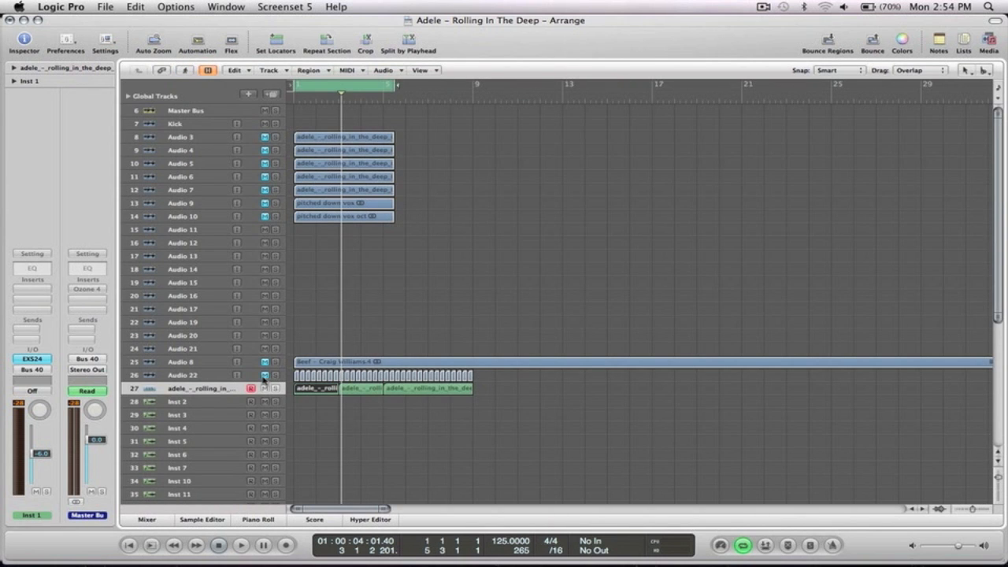
left_click_drag(496, 426, 279, 339)
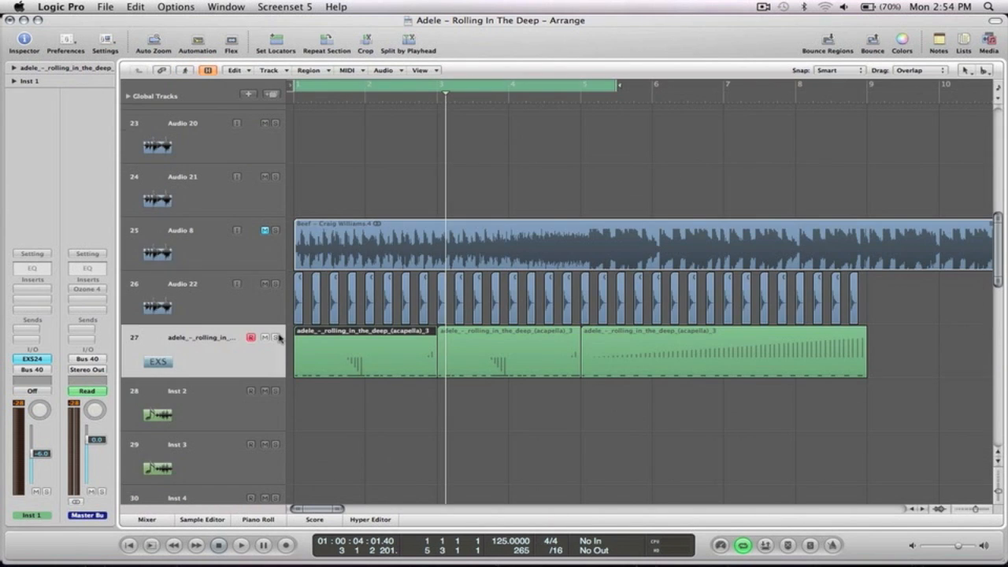
left_click(614, 153)
key("space")
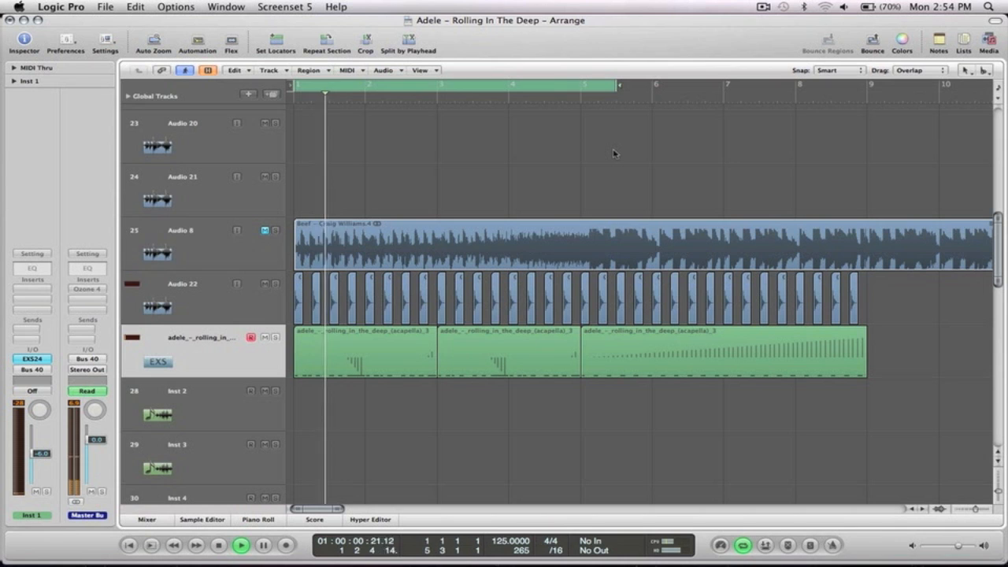
left_click_drag(617, 84, 868, 84)
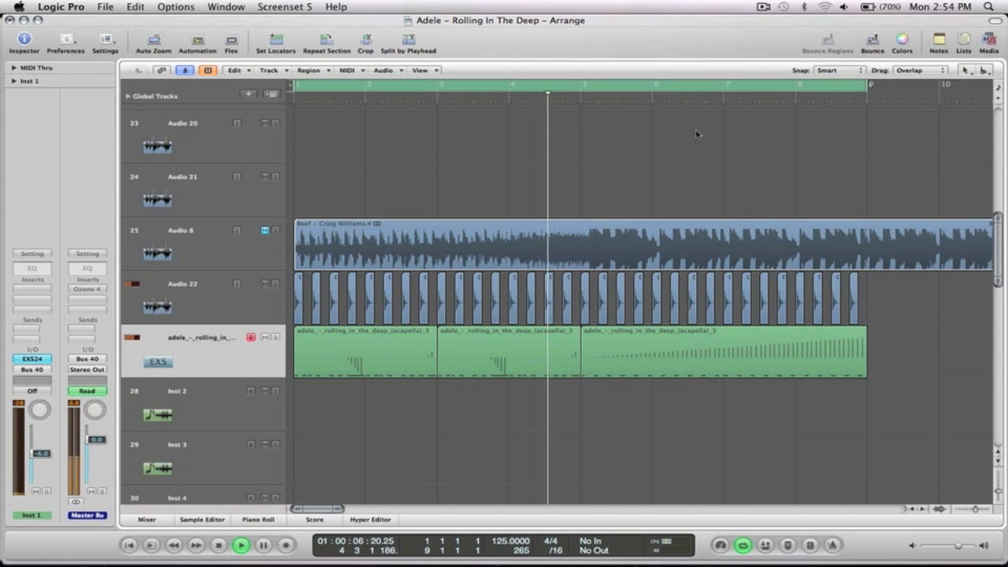
key("space")
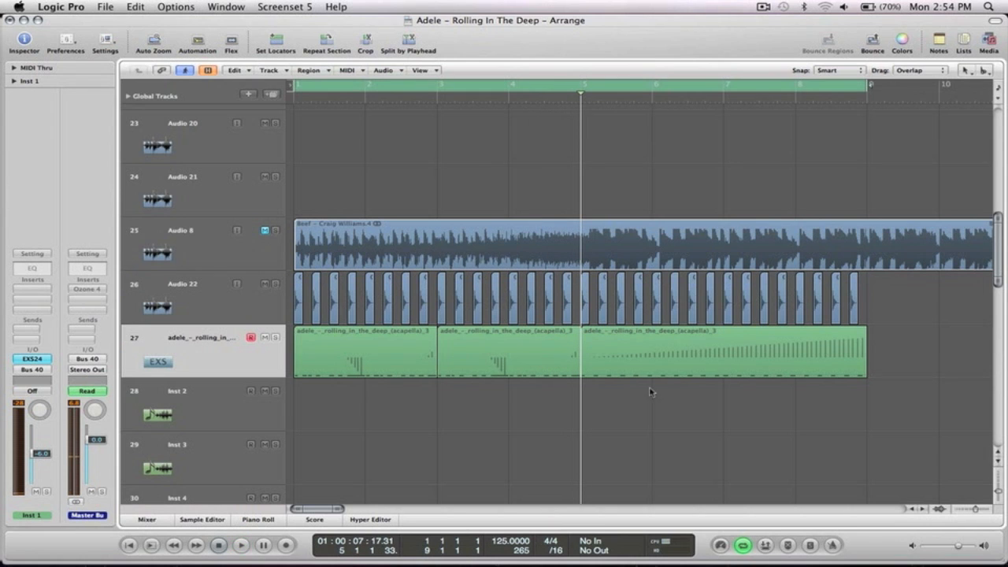
Inspect the third region's rising pitch-bend ramp in the Piano Roll, then close it.
left_click(739, 355)
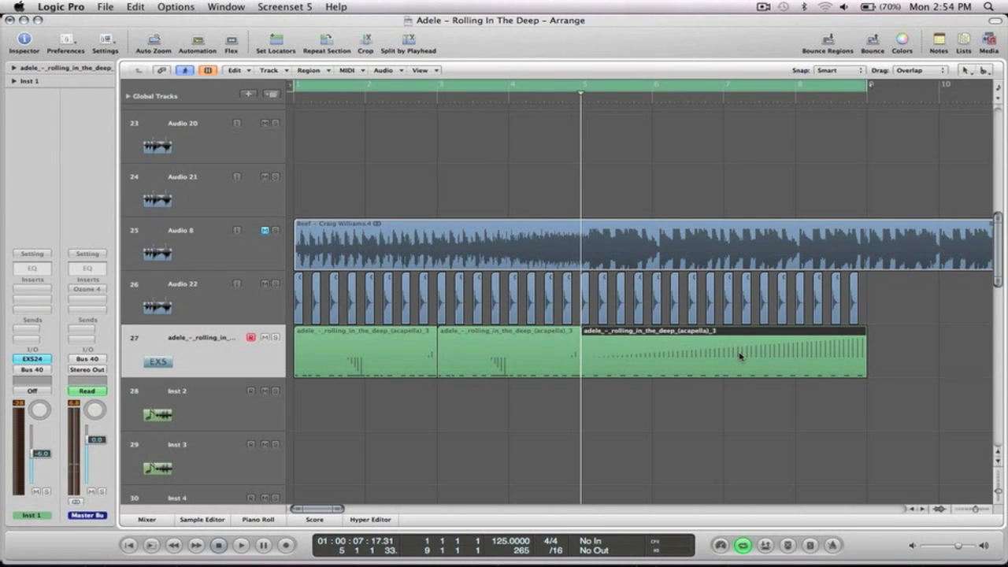
double_click(713, 367)
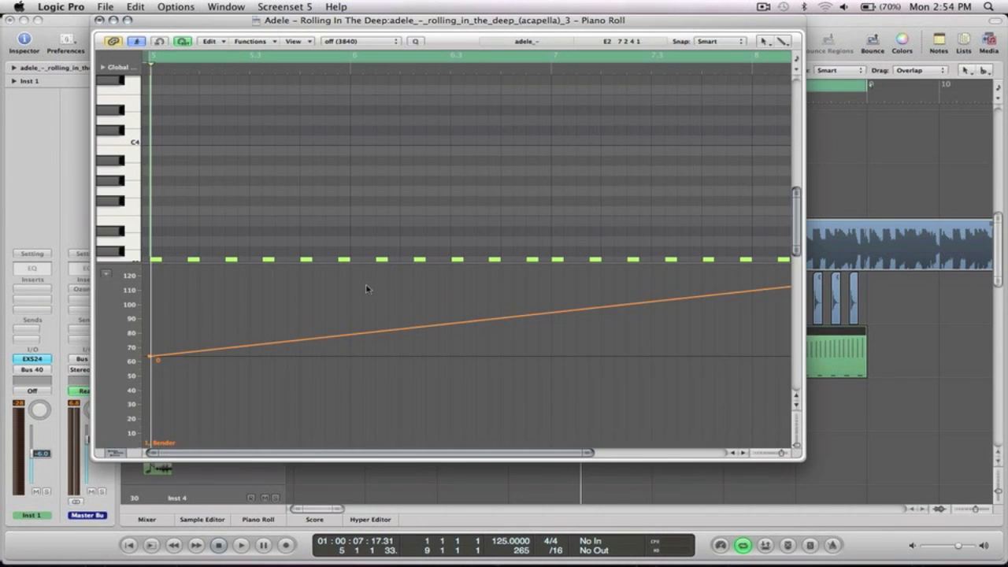
scroll(364, 236, "down", 3)
left_click(362, 145, "ctrl+alt")
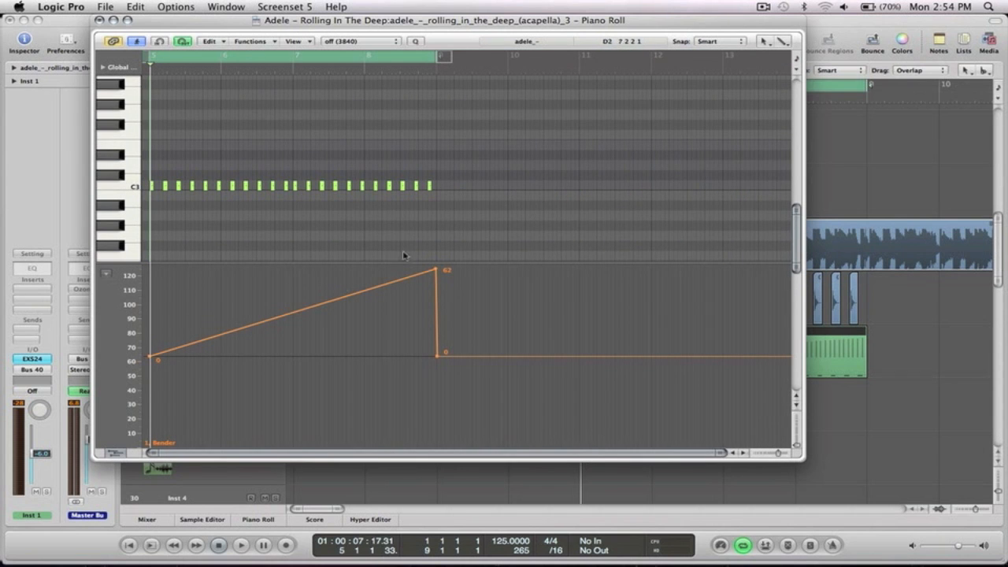
left_click(100, 20)
left_click(782, 158)
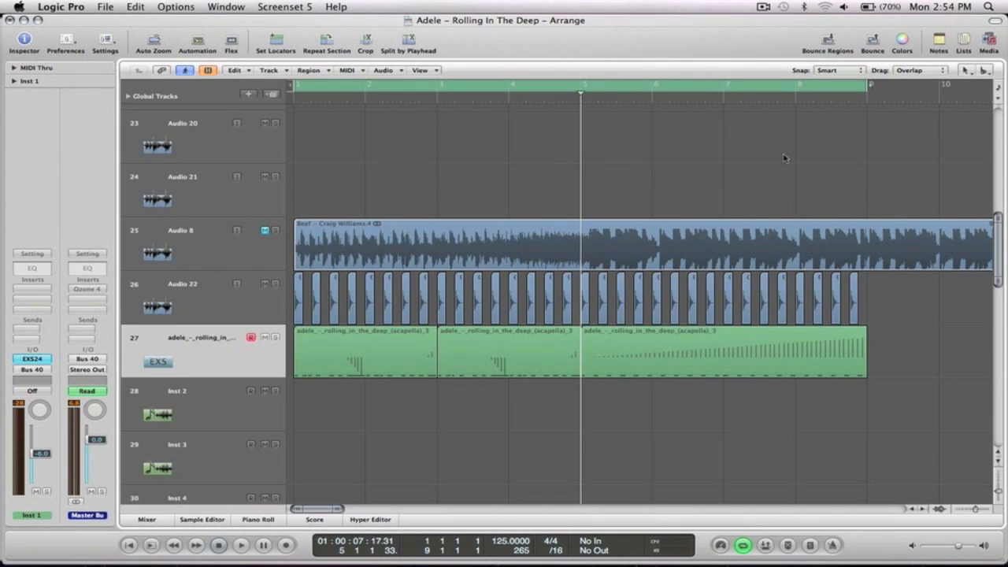
left_click(783, 157, "ctrl+alt")
left_click_drag(529, 443, 384, 318)
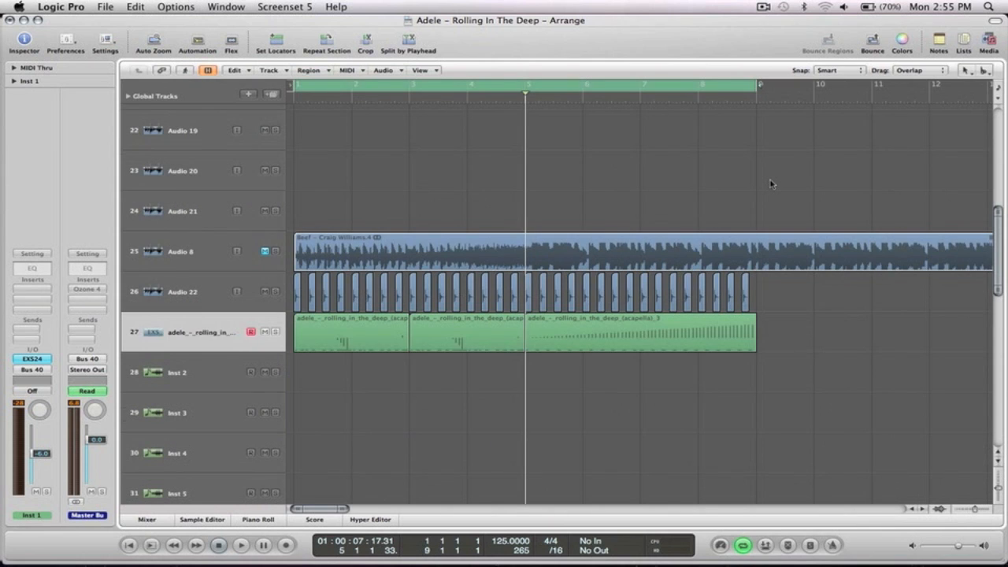
Play the arrangement from bar 1 to hear the sampler's pitch-bend automation.
key("space")
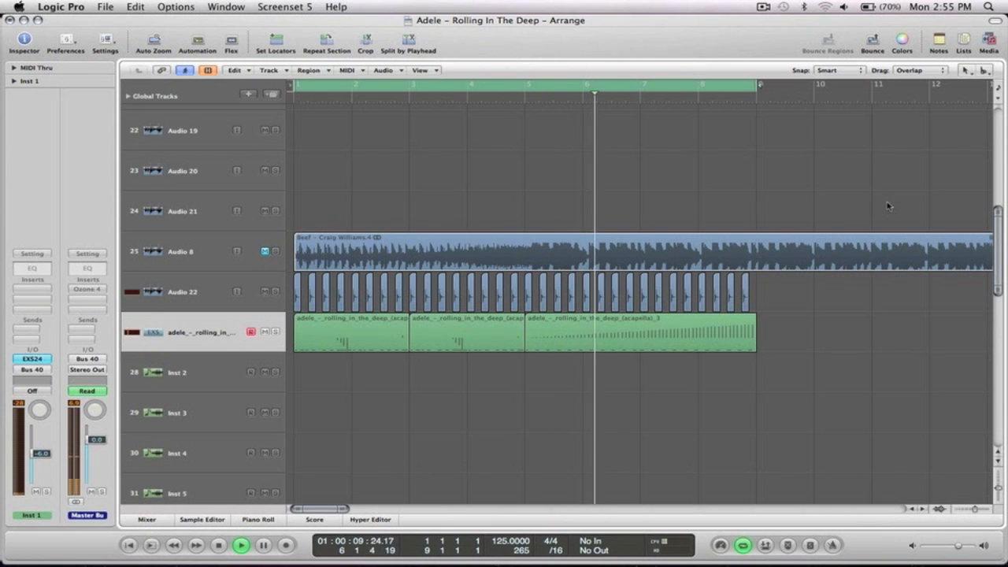
left_click(844, 182, "ctrl+alt")
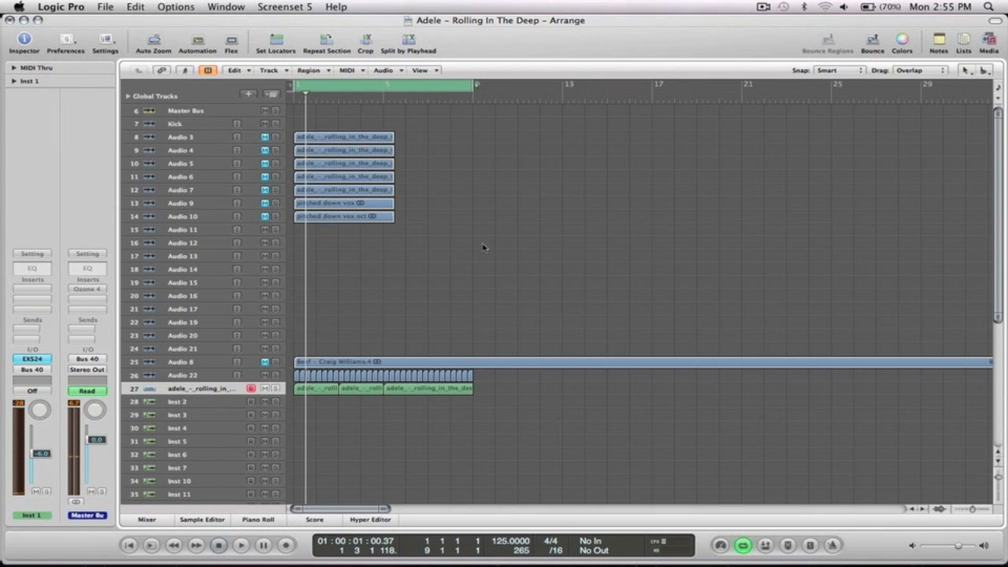